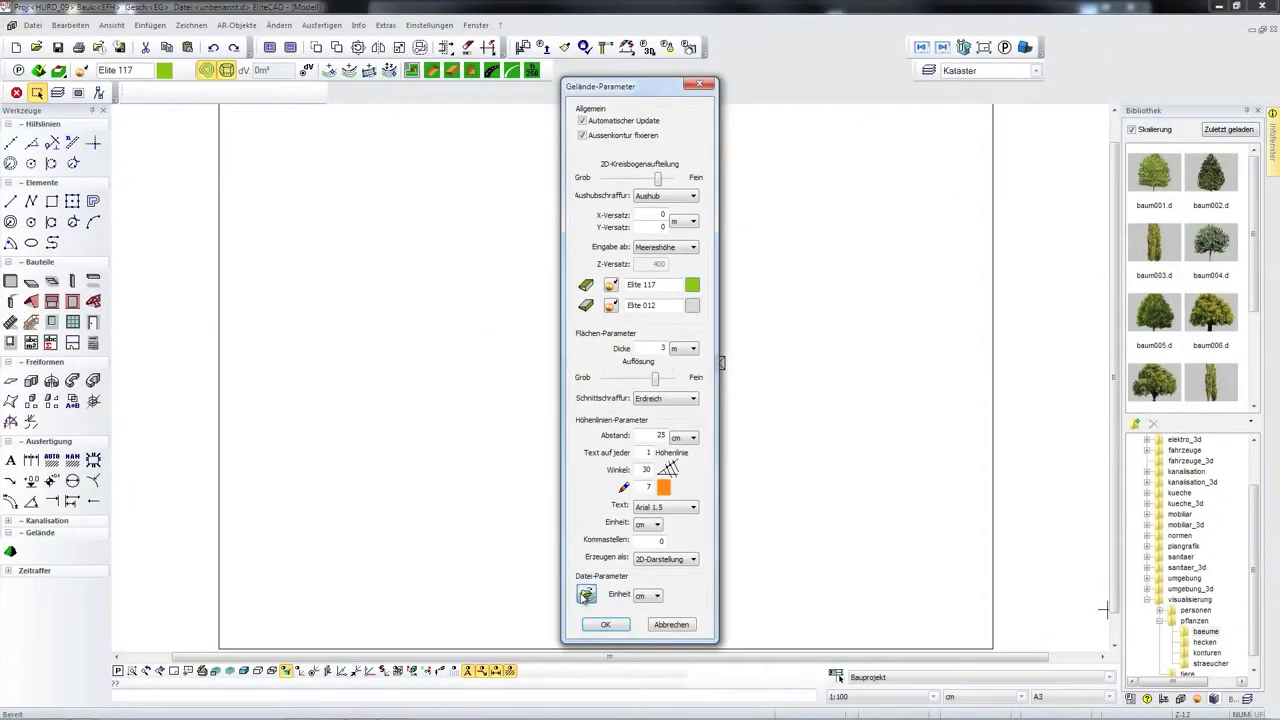
# - Import the terrain points from PKT-1.txt as tab-separated data and generate the terrain's contour lines as 3D curves
pyautogui.click(587, 595)
pyautogui.click(896, 303)
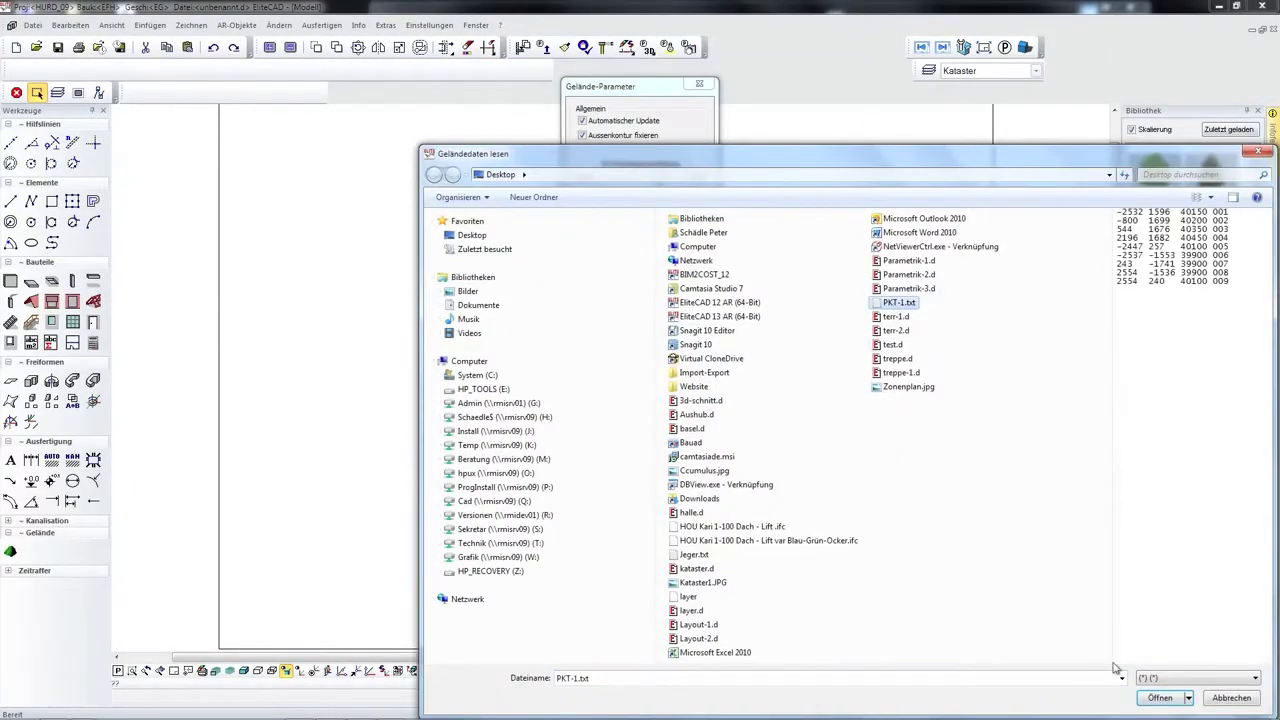
pyautogui.click(1160, 698)
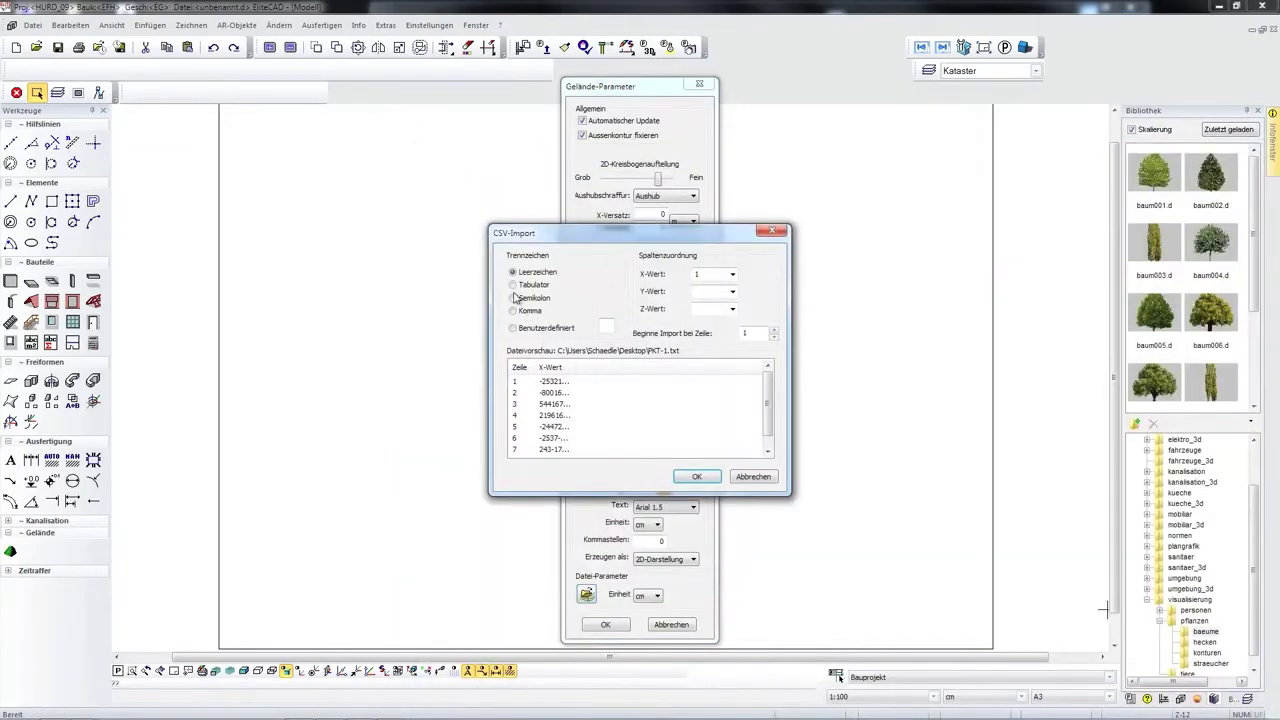
pyautogui.click(513, 285)
pyautogui.click(697, 477)
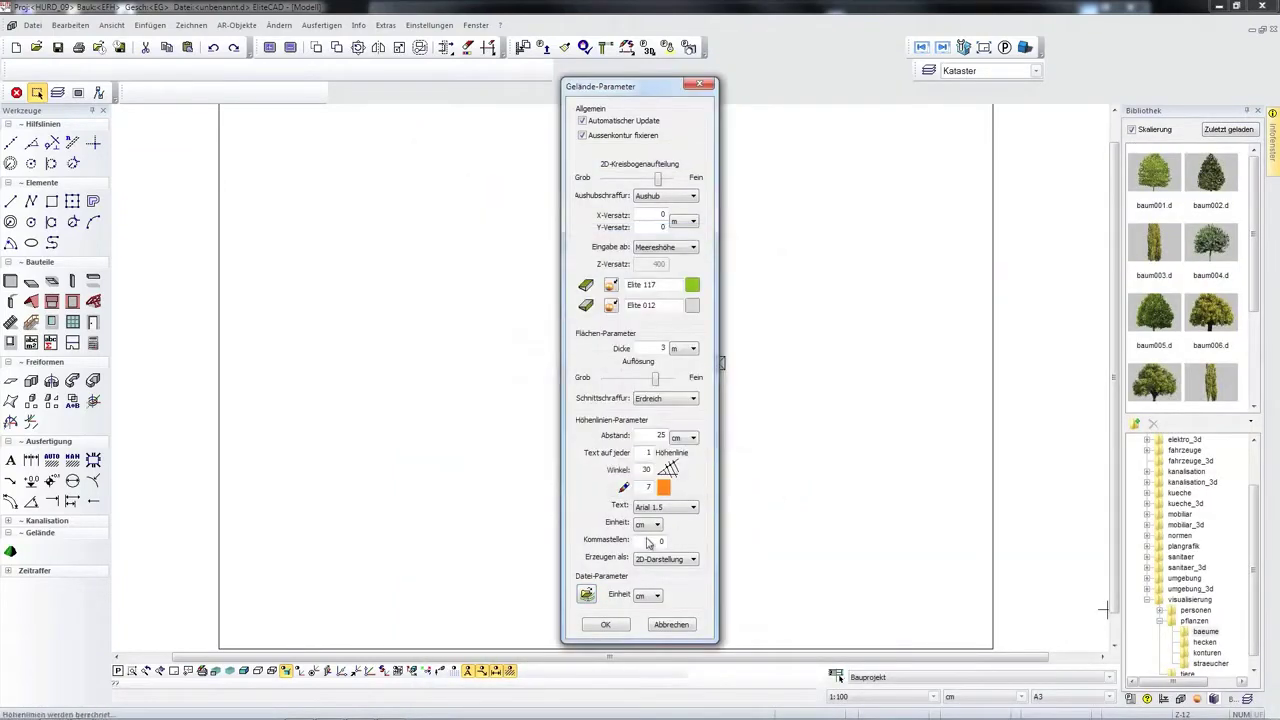
pyautogui.click(668, 560)
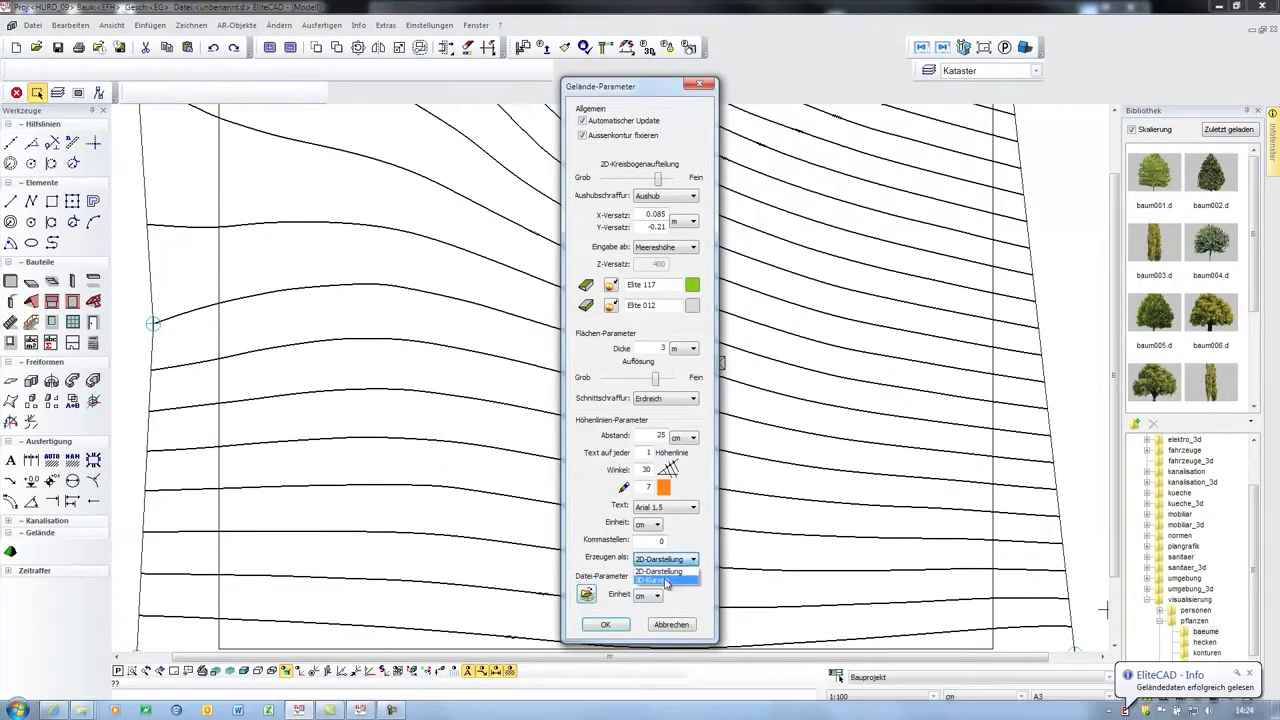
pyautogui.click(607, 627)
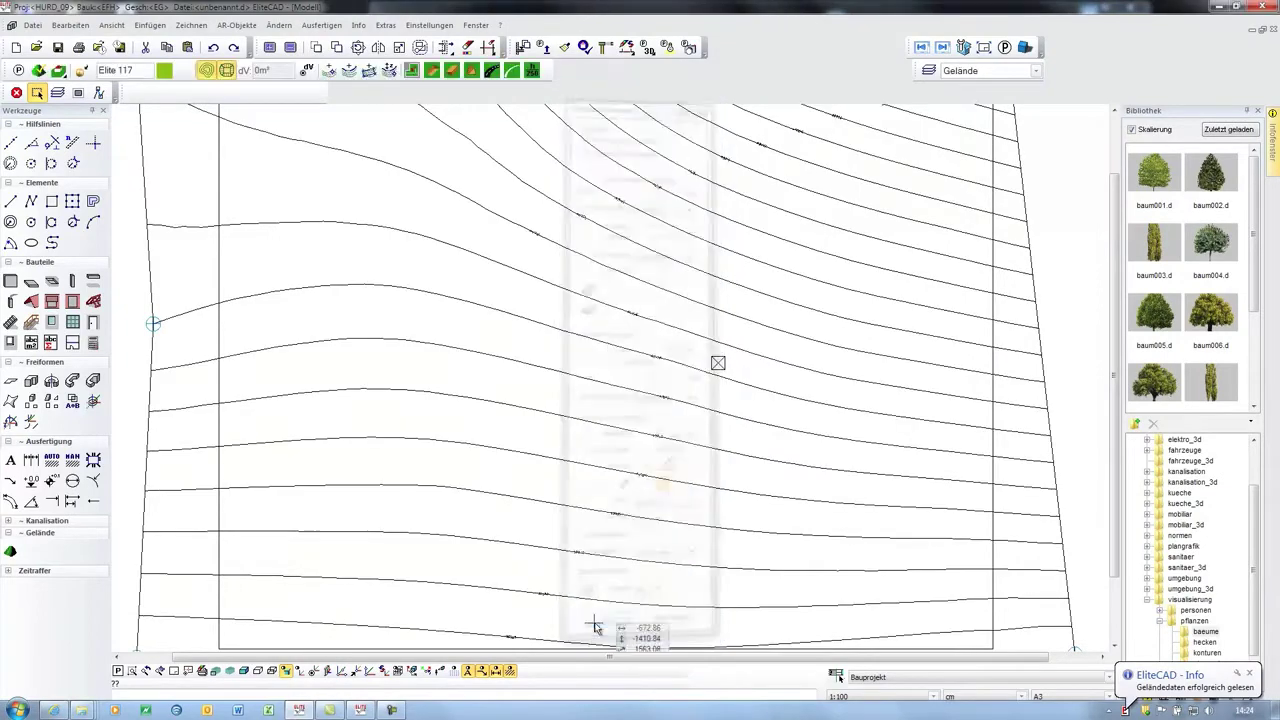
# - Examine the generated terrain and its contour lines in 3D from several sides, and return to the plan view
pyautogui.scroll(-3, 614, 491)
pyautogui.moveTo(642, 507); pyautogui.dragTo(698, 428, button='middle')
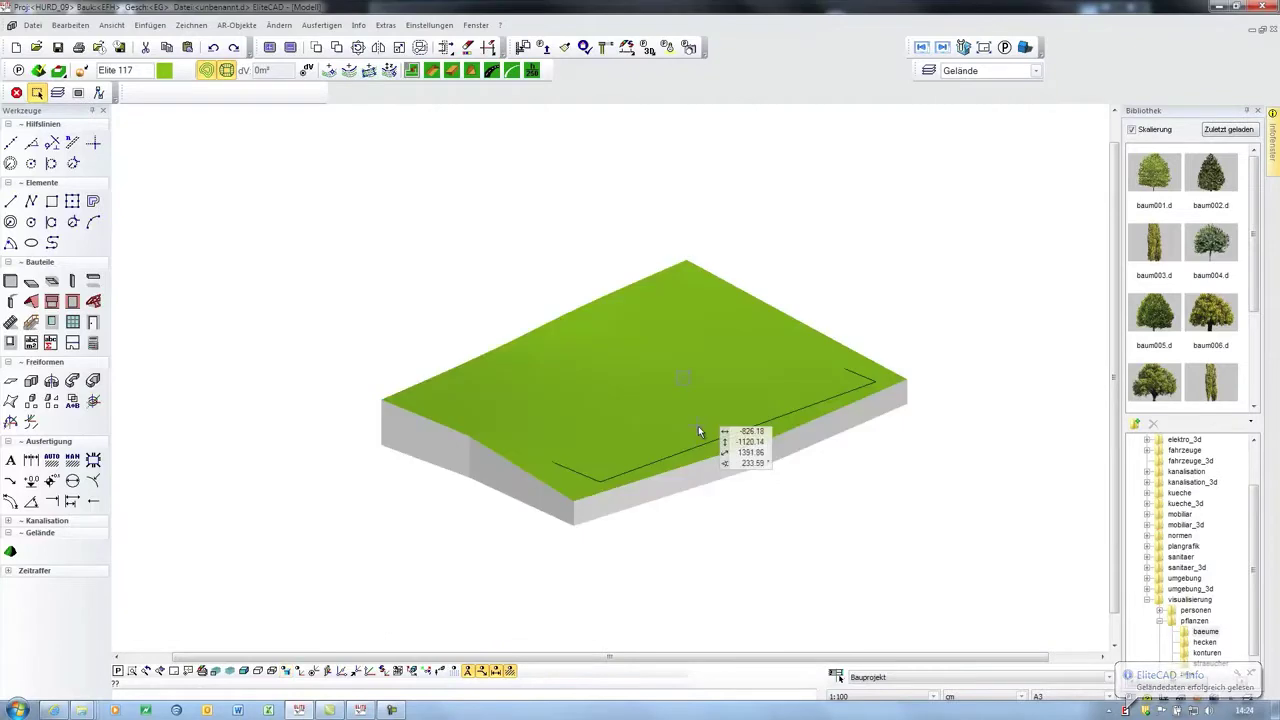
pyautogui.scroll(5, 775, 432)
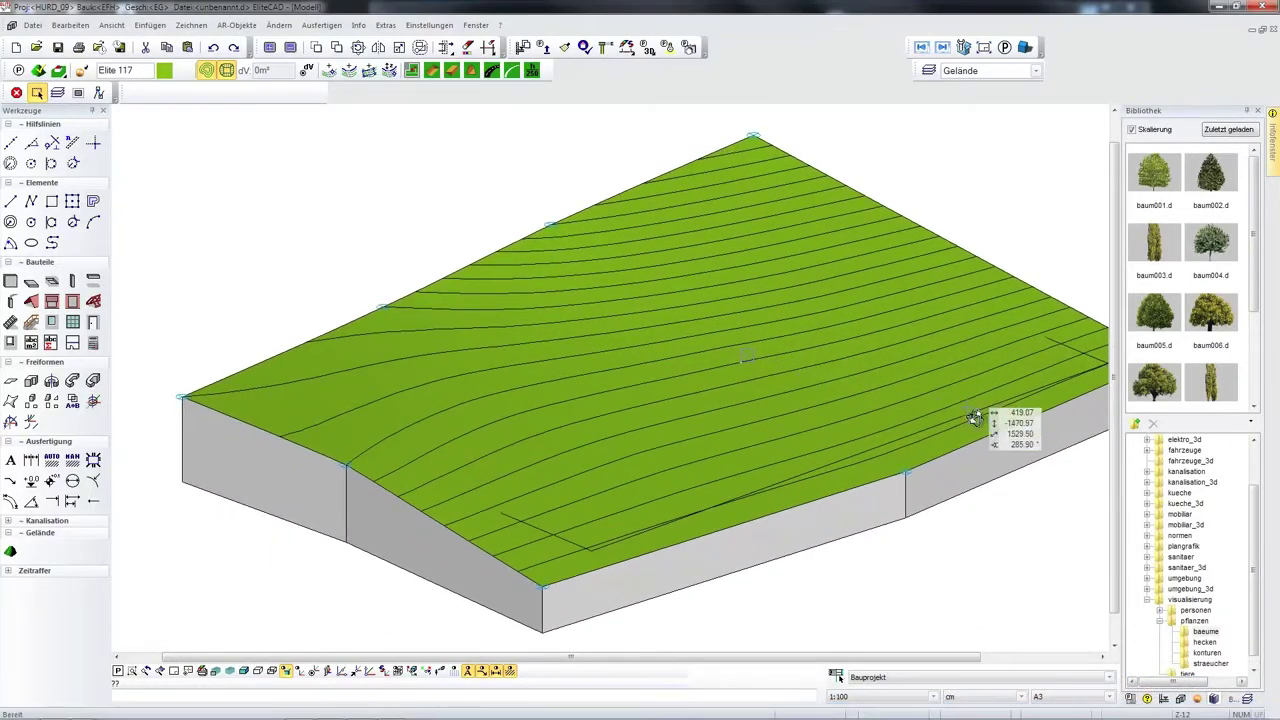
pyautogui.moveTo(971, 417); pyautogui.dragTo(860, 417, button='middle')
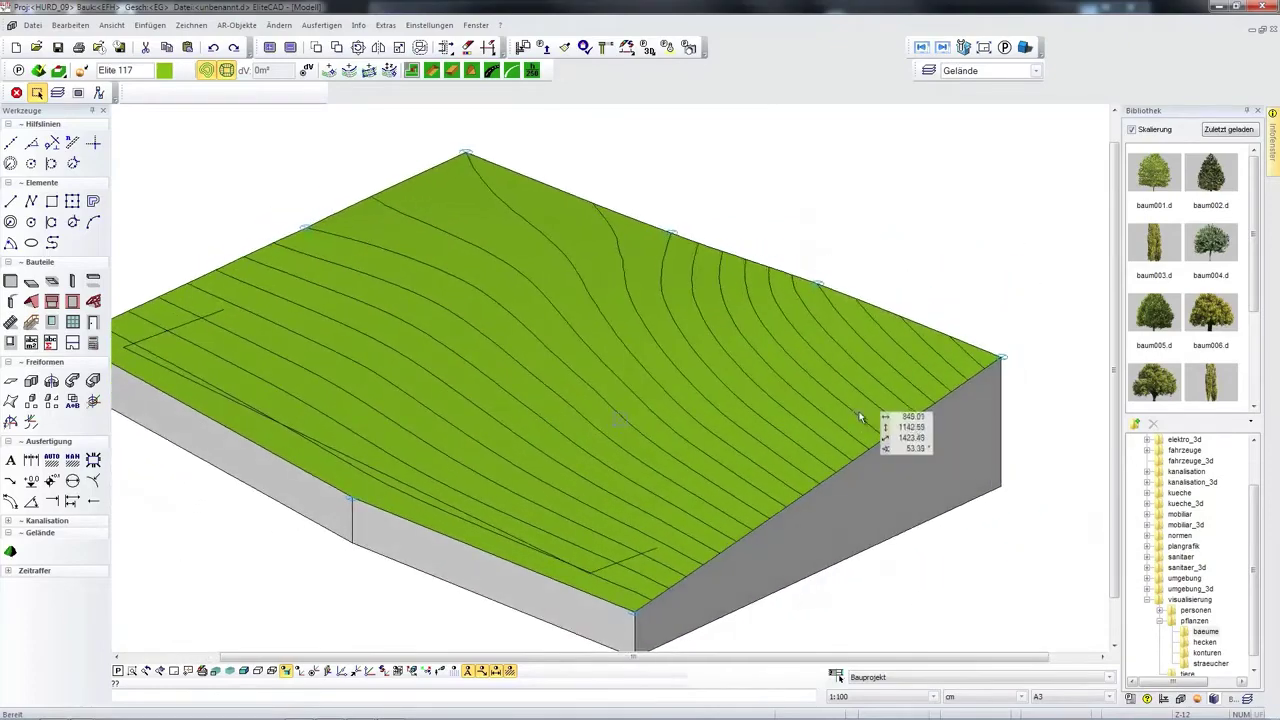
pyautogui.press('F5')
pyautogui.press('F9')
pyautogui.scroll(-3, 457, 413)
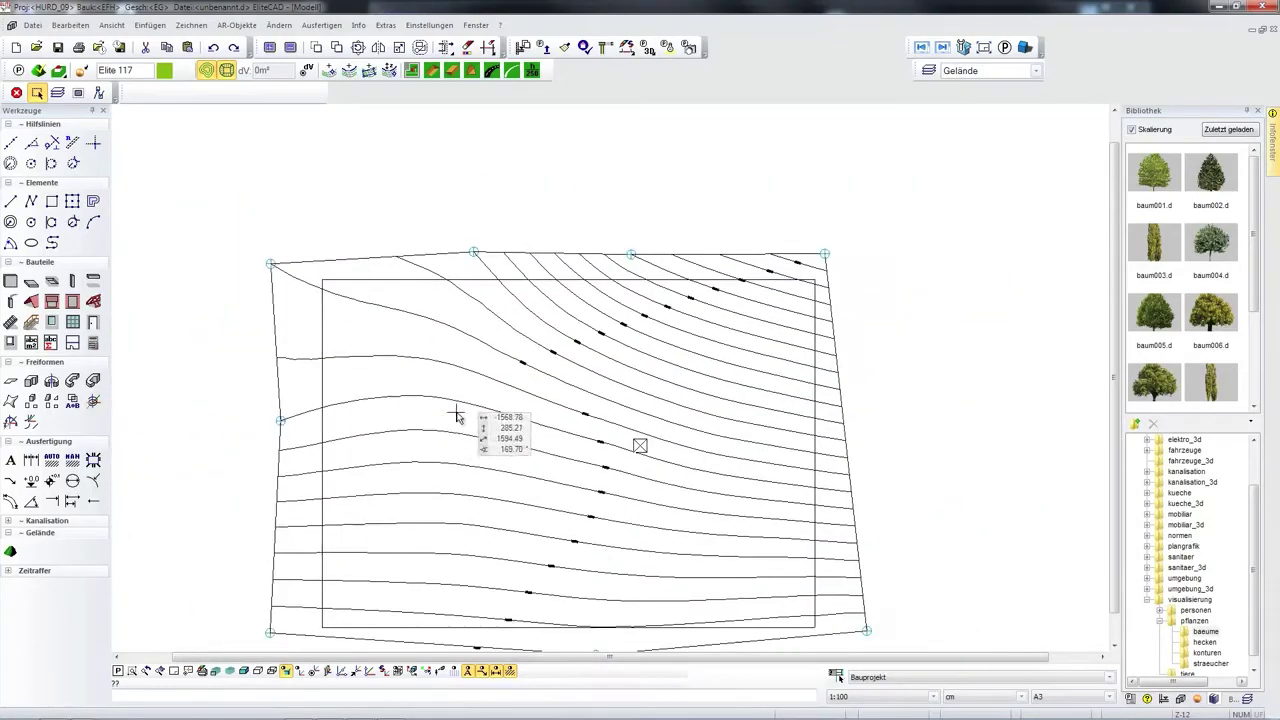
pyautogui.moveTo(524, 423); pyautogui.dragTo(522, 313, button='middle')
pyautogui.scroll(1, 518, 304)
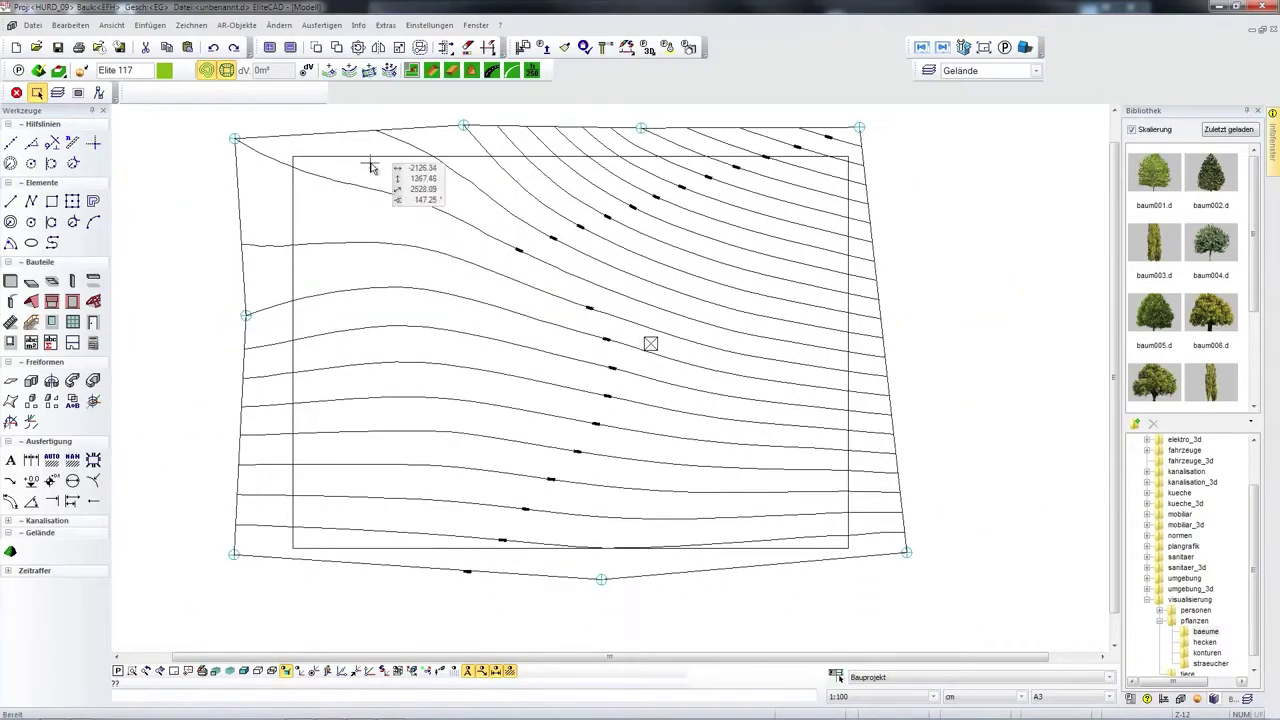
# - Draw a four-point contour curve at height 40026 across the middle of the terrain and pull its second point downhill
pyautogui.click(350, 72)
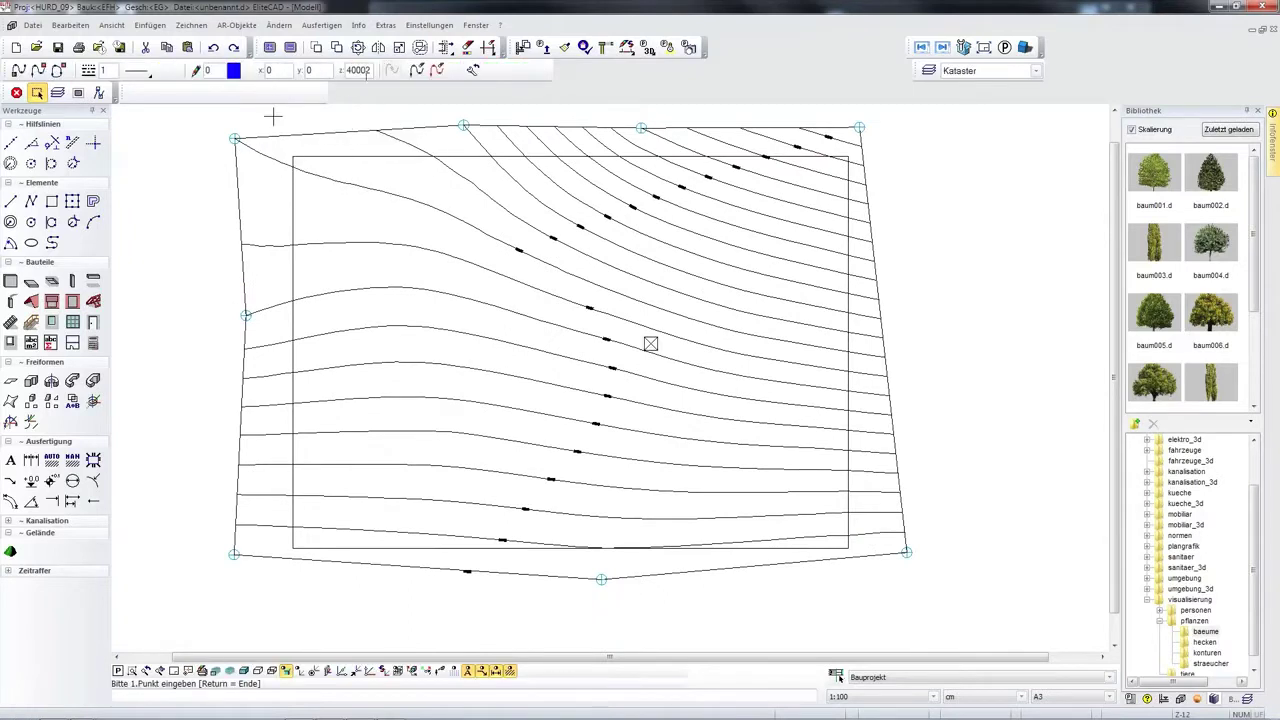
pyautogui.moveTo(367, 71); pyautogui.dragTo(372, 75)
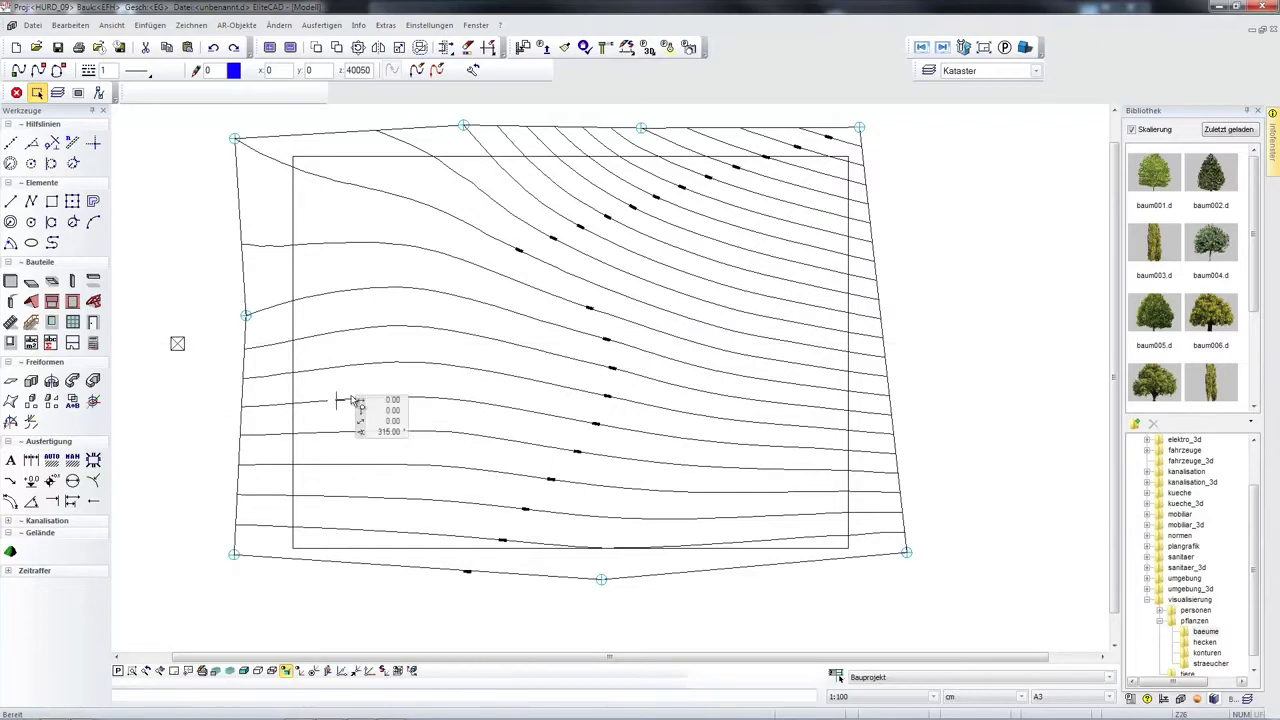
pyautogui.click(449, 412)
pyautogui.click(762, 336)
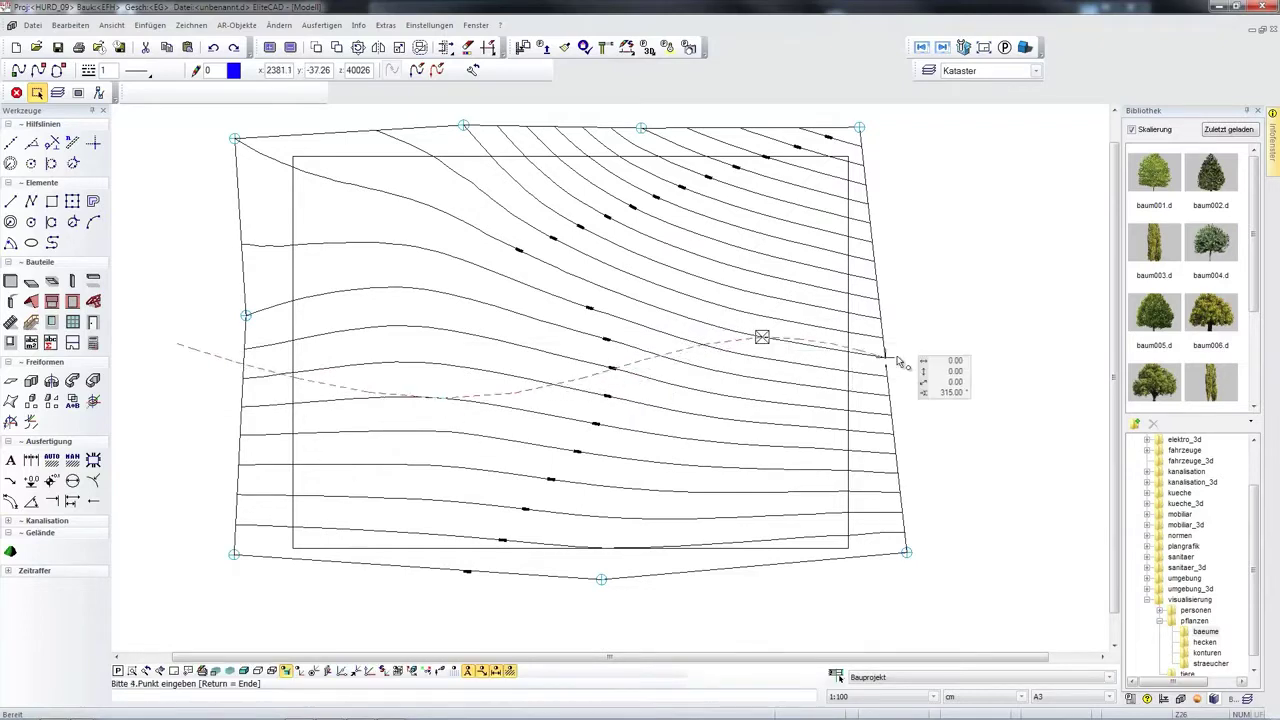
pyautogui.click(920, 337)
pyautogui.press('Return')
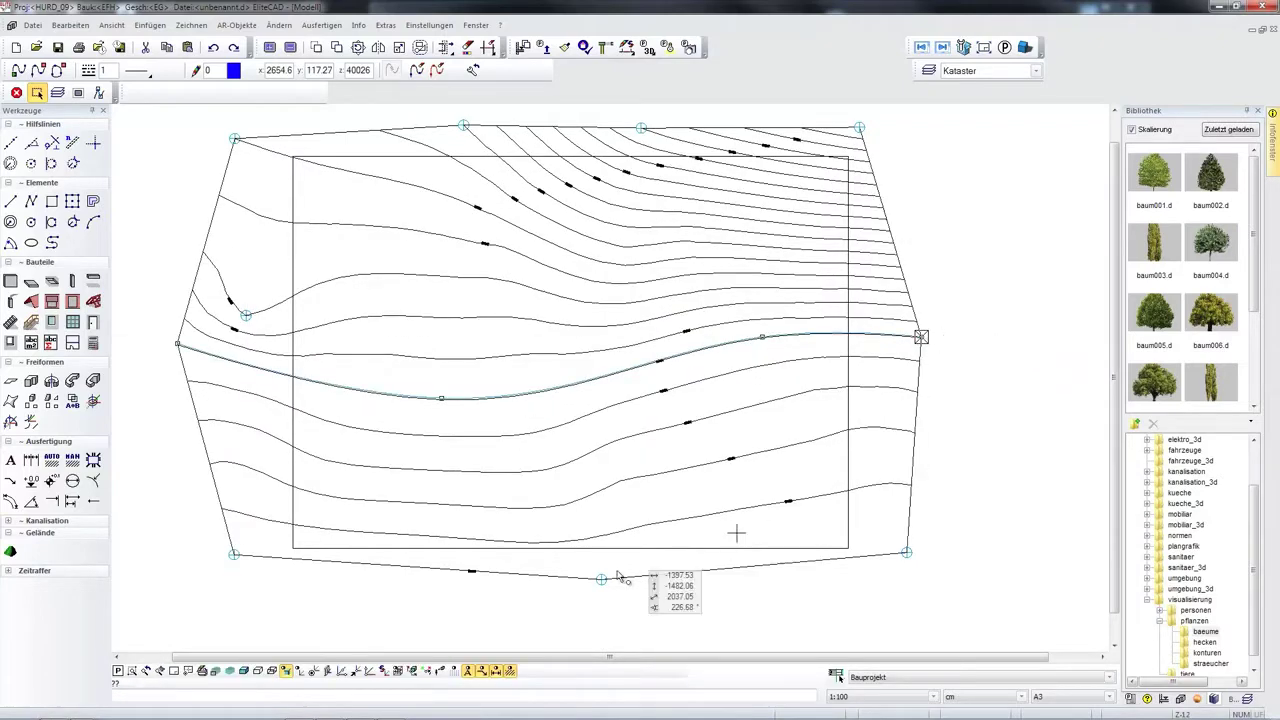
pyautogui.moveTo(440, 399); pyautogui.dragTo(428, 431)
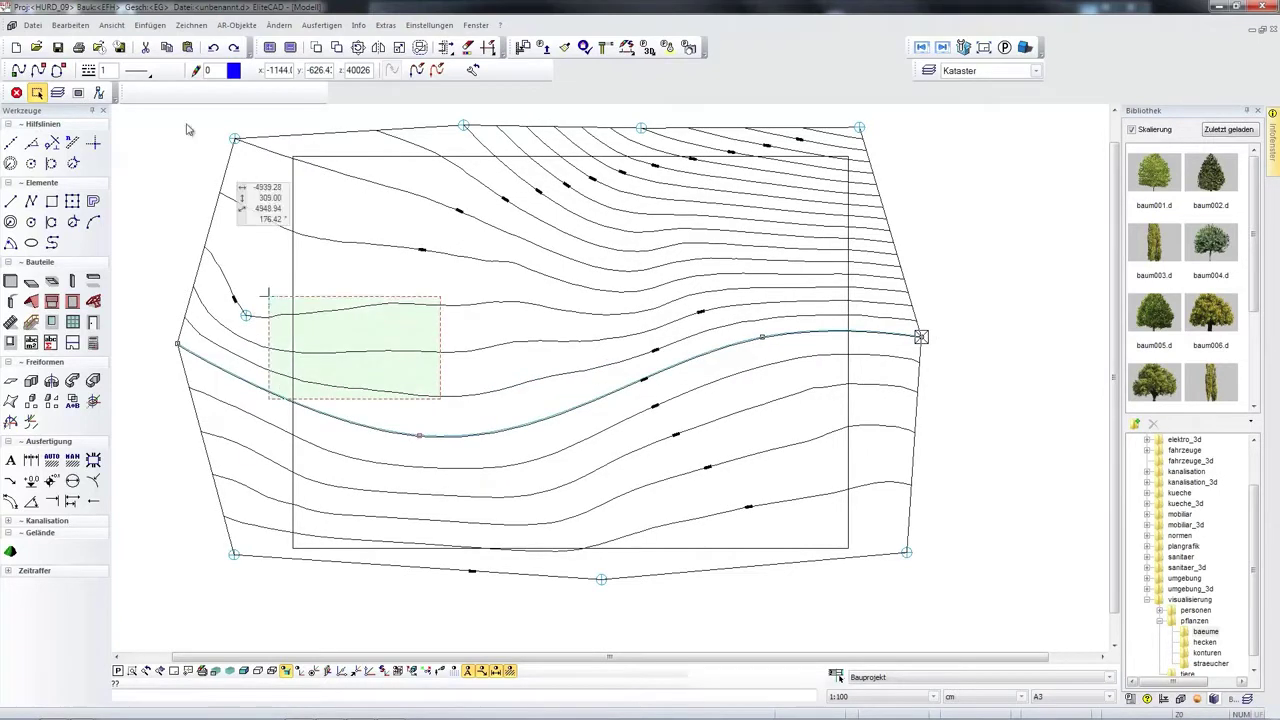
# - Add the cadastral drawing kataster.d to the model in its original position
pyautogui.click(153, 26)
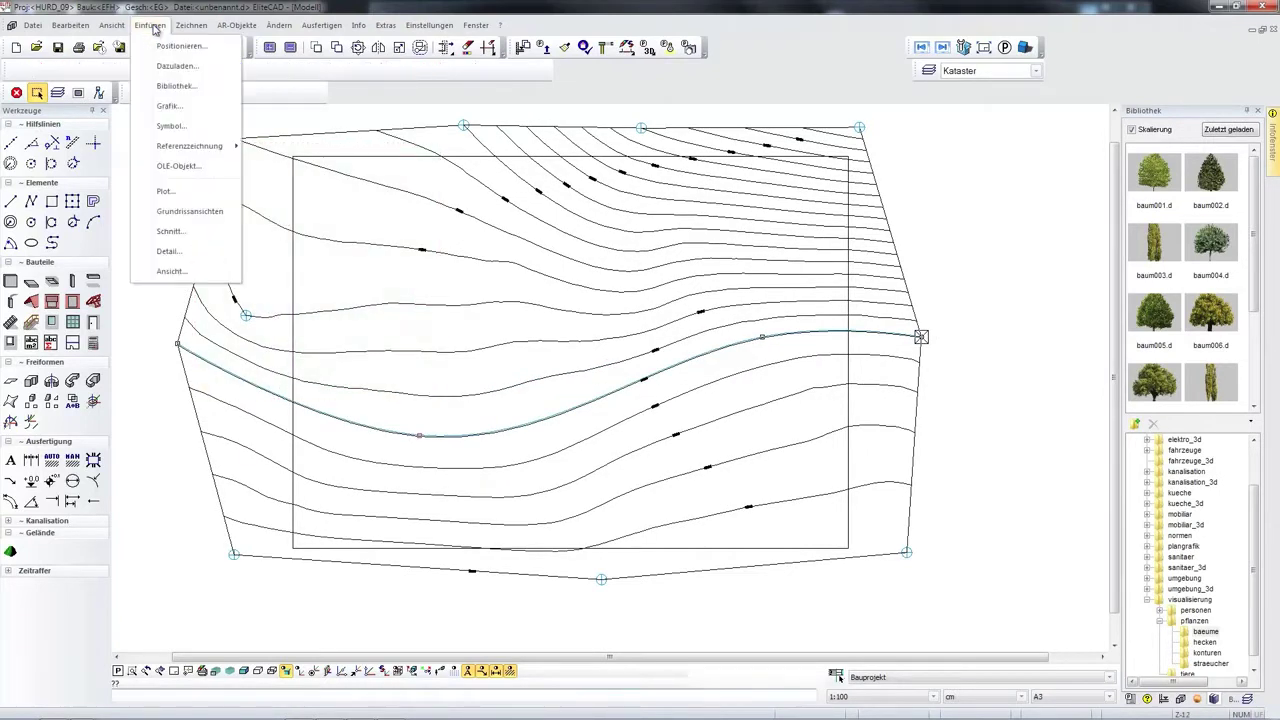
pyautogui.click(166, 67)
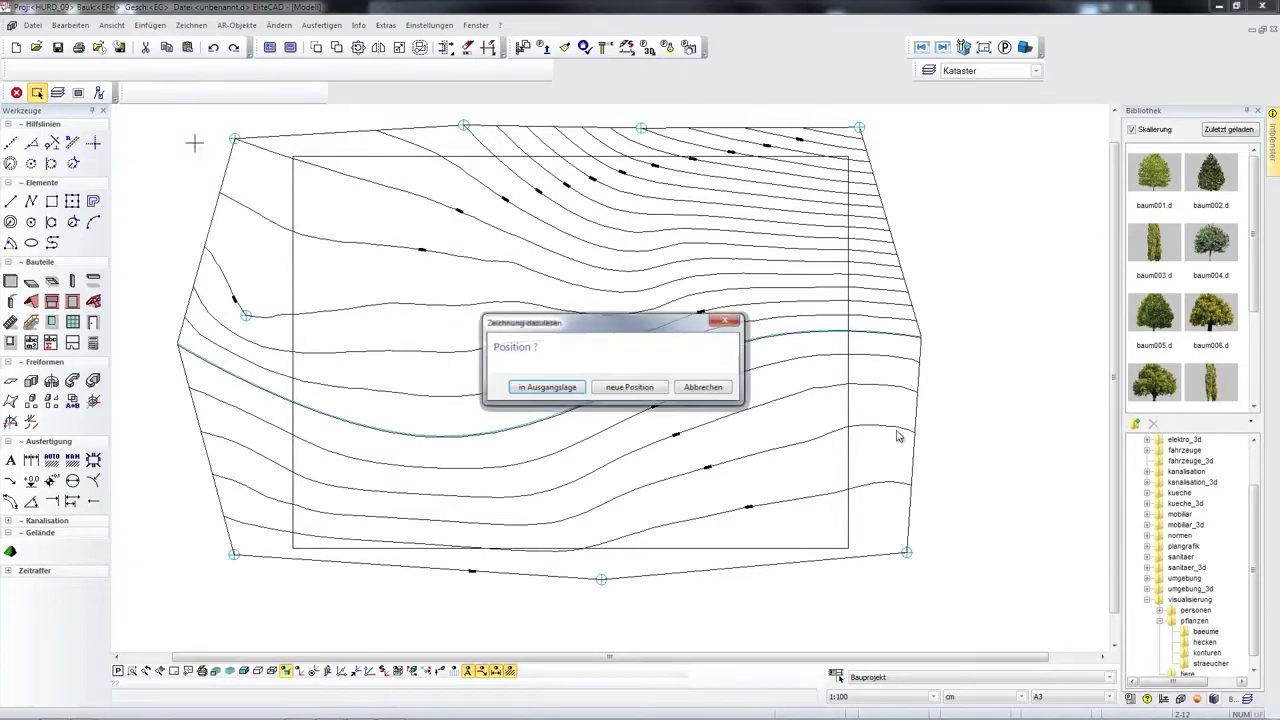
pyautogui.click(546, 387)
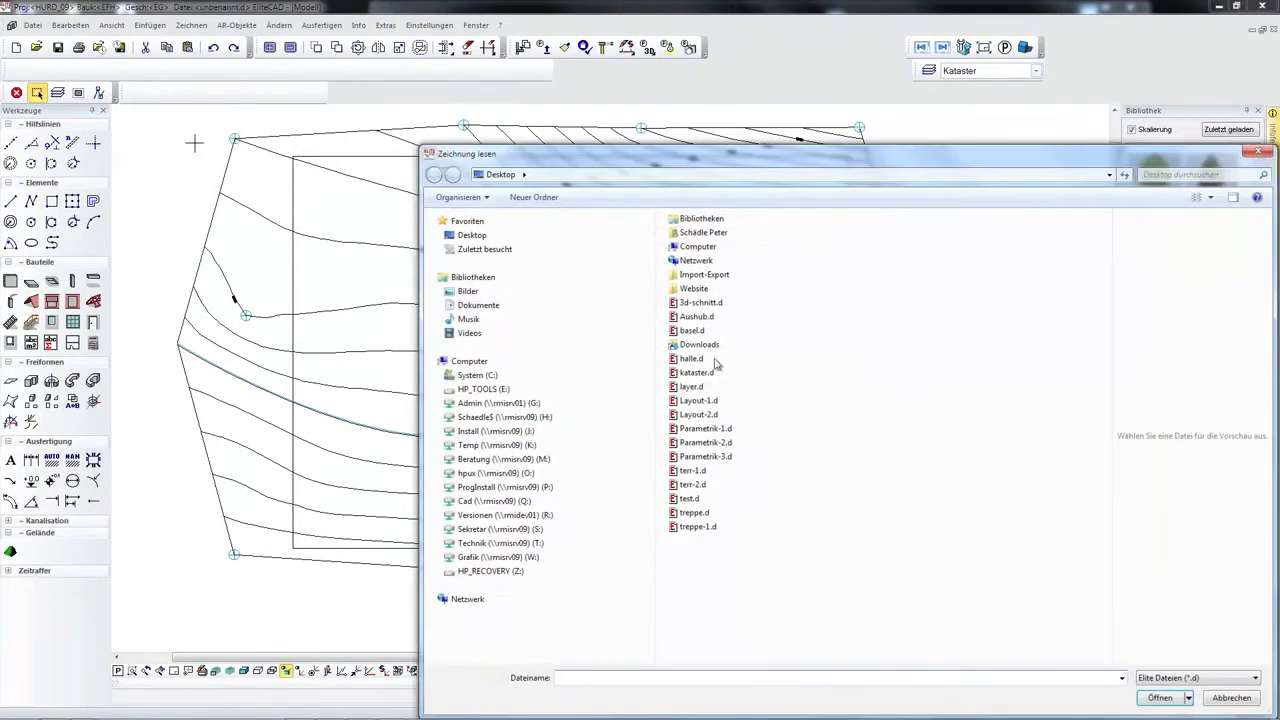
pyautogui.click(1158, 698)
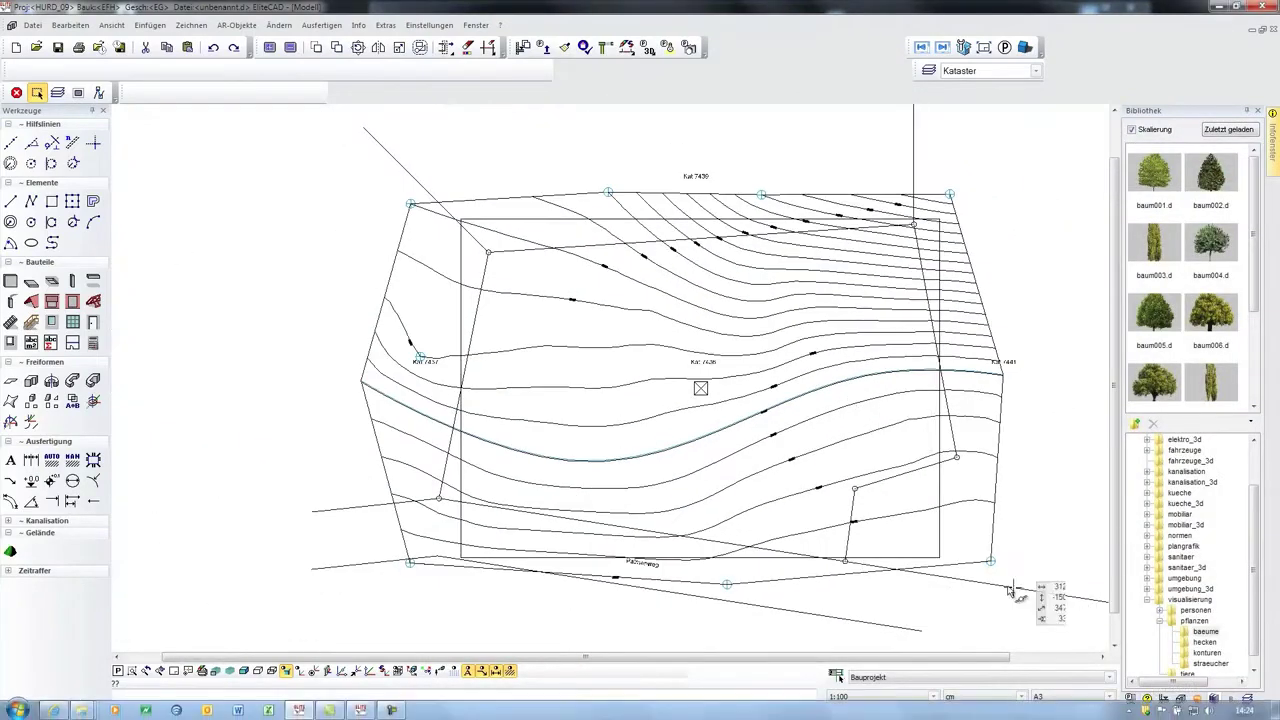
pyautogui.scroll(2, 990, 540)
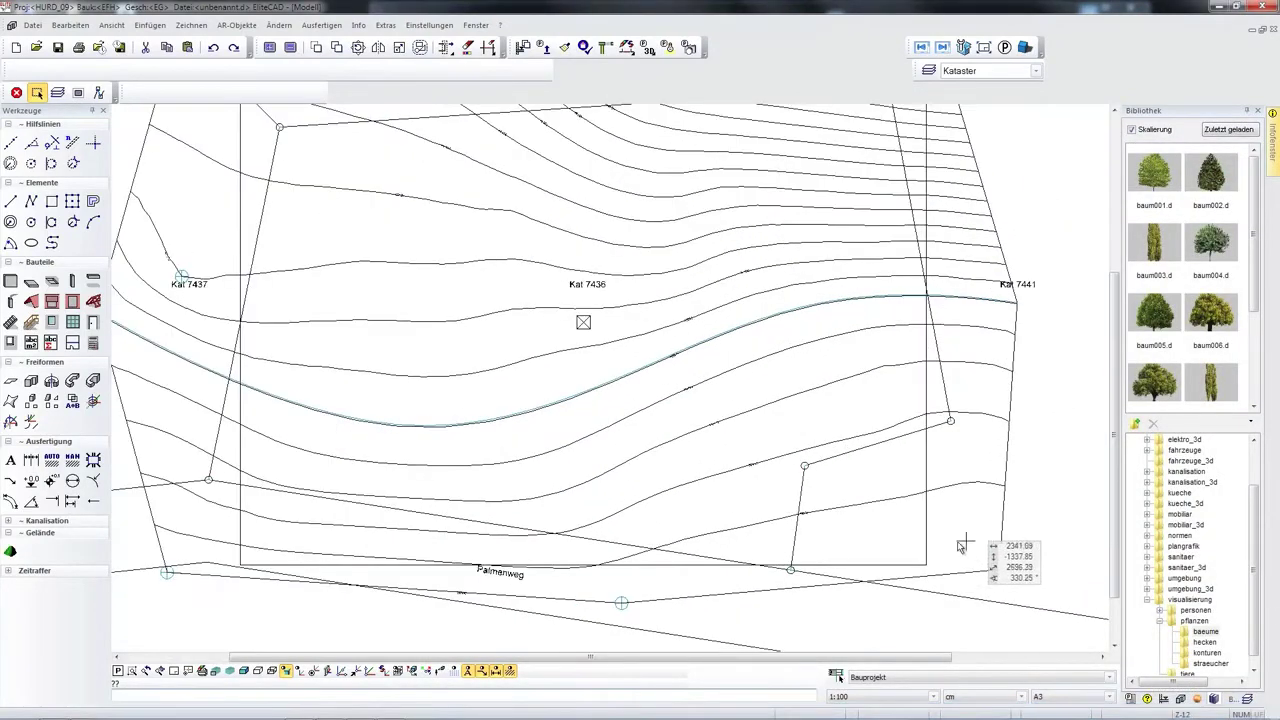
# - Trim the terrain to the closed boundary of parcel Kat 7436 as its outer contour
pyautogui.click(10, 551)
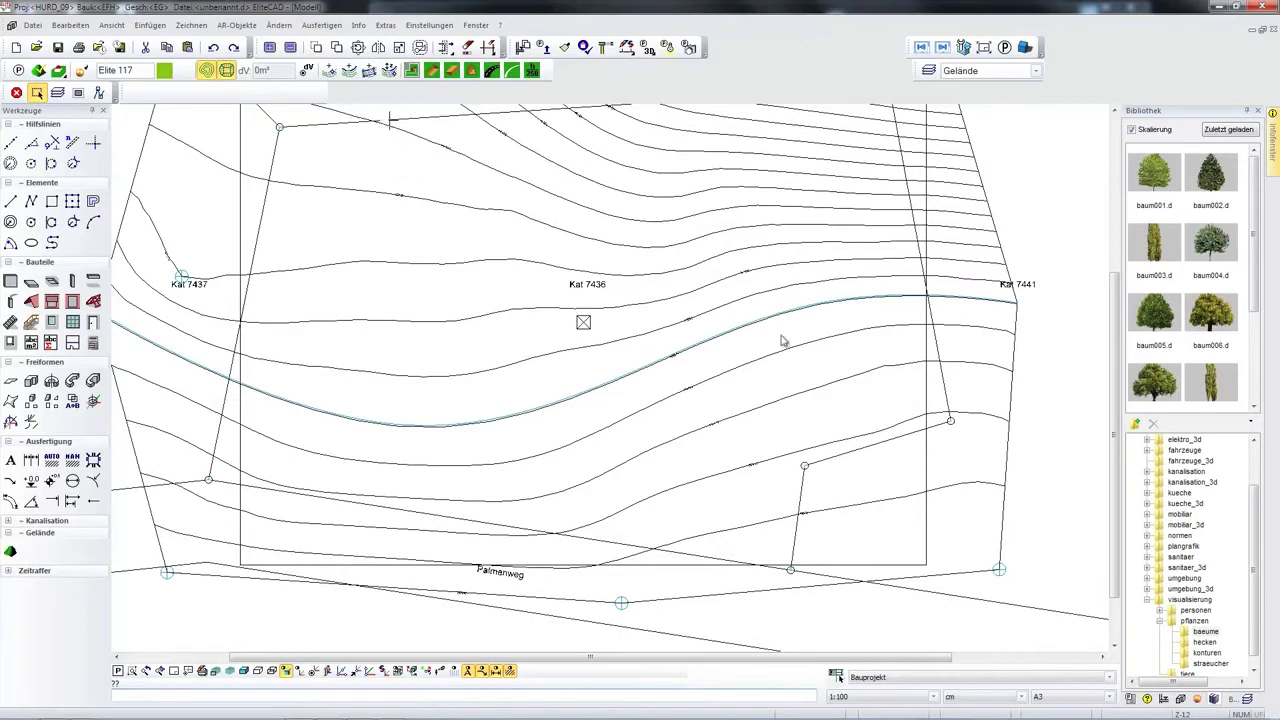
pyautogui.scroll(2, 783, 341)
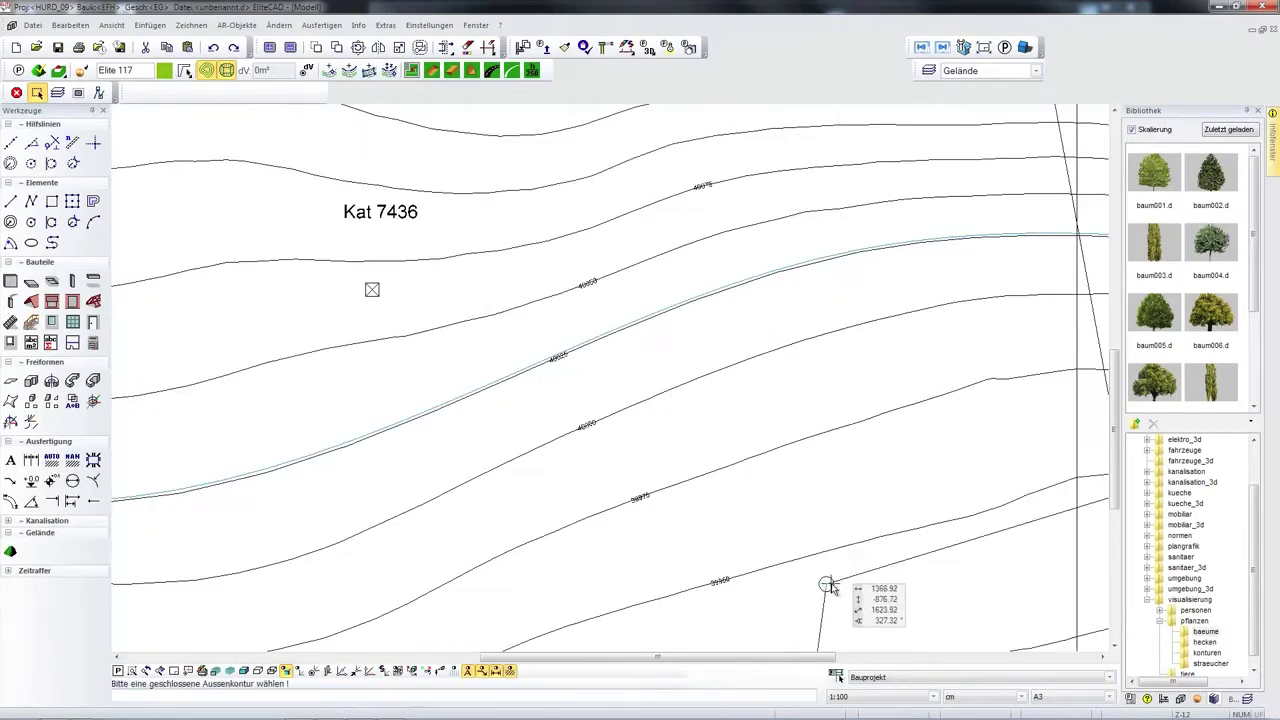
pyautogui.scroll(-3, 634, 414)
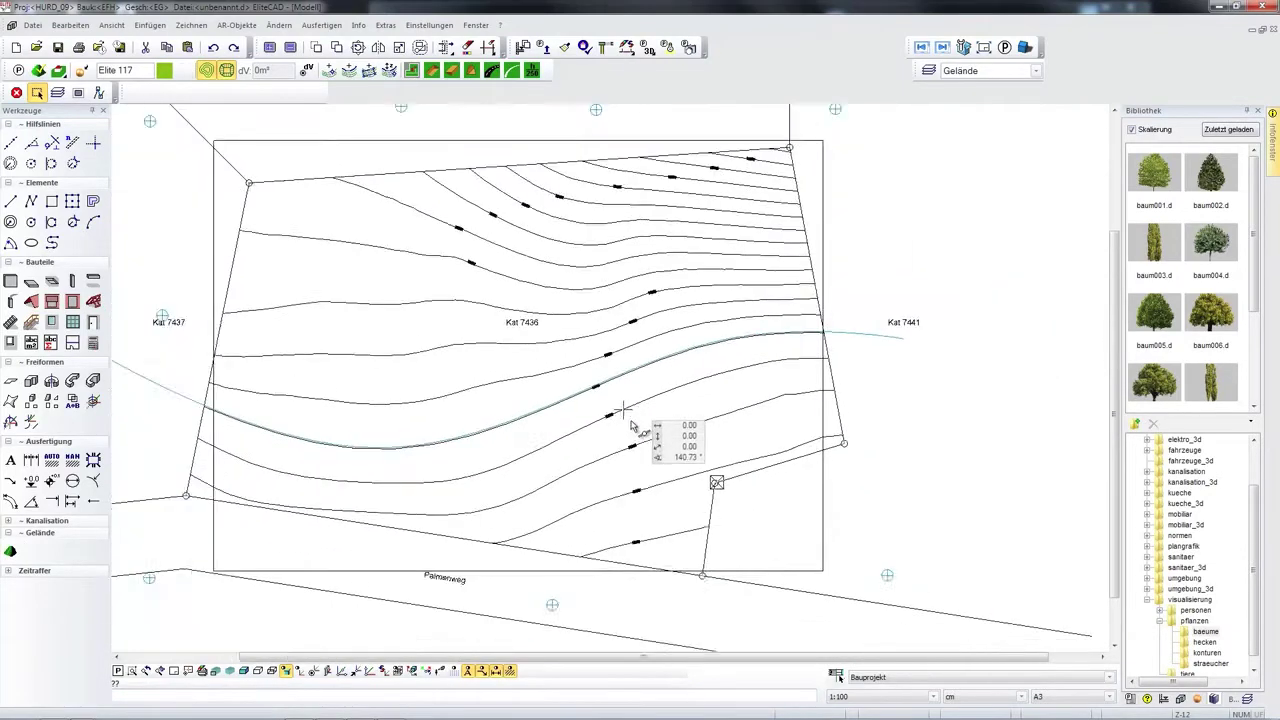
# - Check the trimmed terrain in 3D and freeze the current terrain as the reference terrain for the volume difference
pyautogui.scroll(1, 769, 402)
pyautogui.scroll(-3, 780, 412)
pyautogui.moveTo(832, 440)
pyautogui.mouseDown(button='middle')
pyautogui.moveTo(786, 428)
pyautogui.moveTo(840, 428)
pyautogui.mouseUp(button='middle')
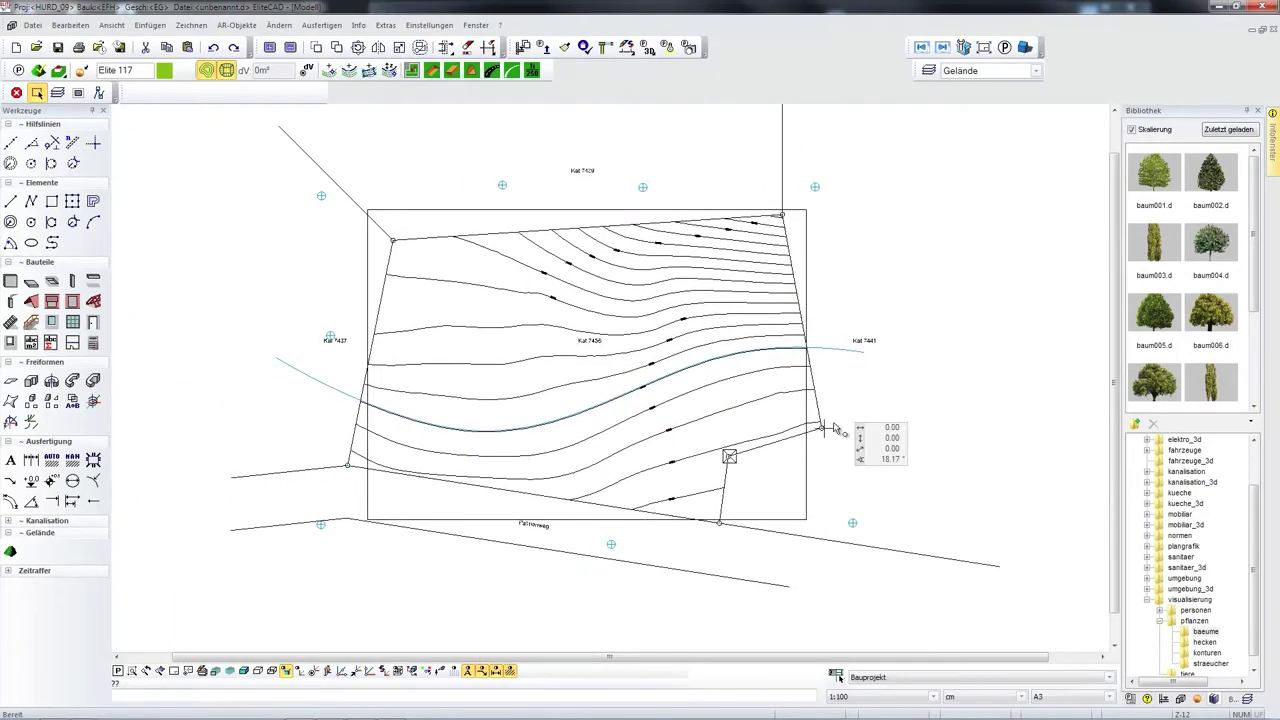
pyautogui.moveTo(943, 523); pyautogui.dragTo(953, 423, button='middle')
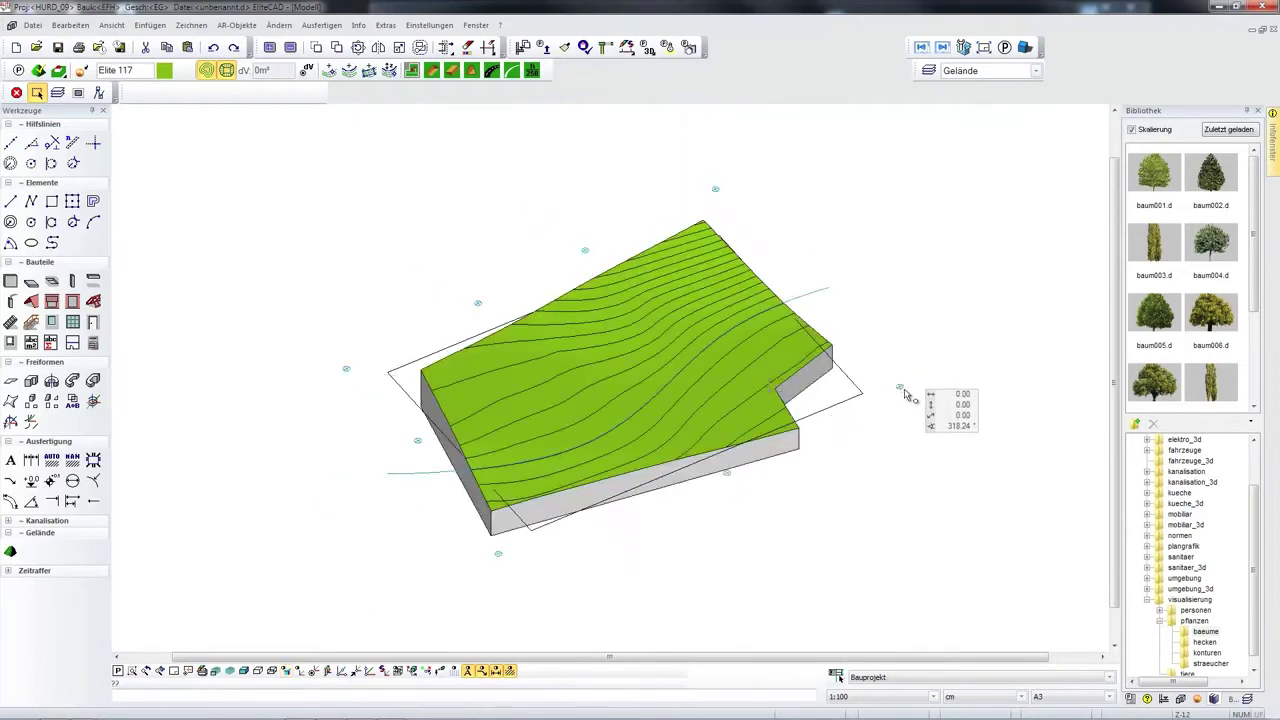
pyautogui.moveTo(902, 388); pyautogui.dragTo(810, 386, button='middle')
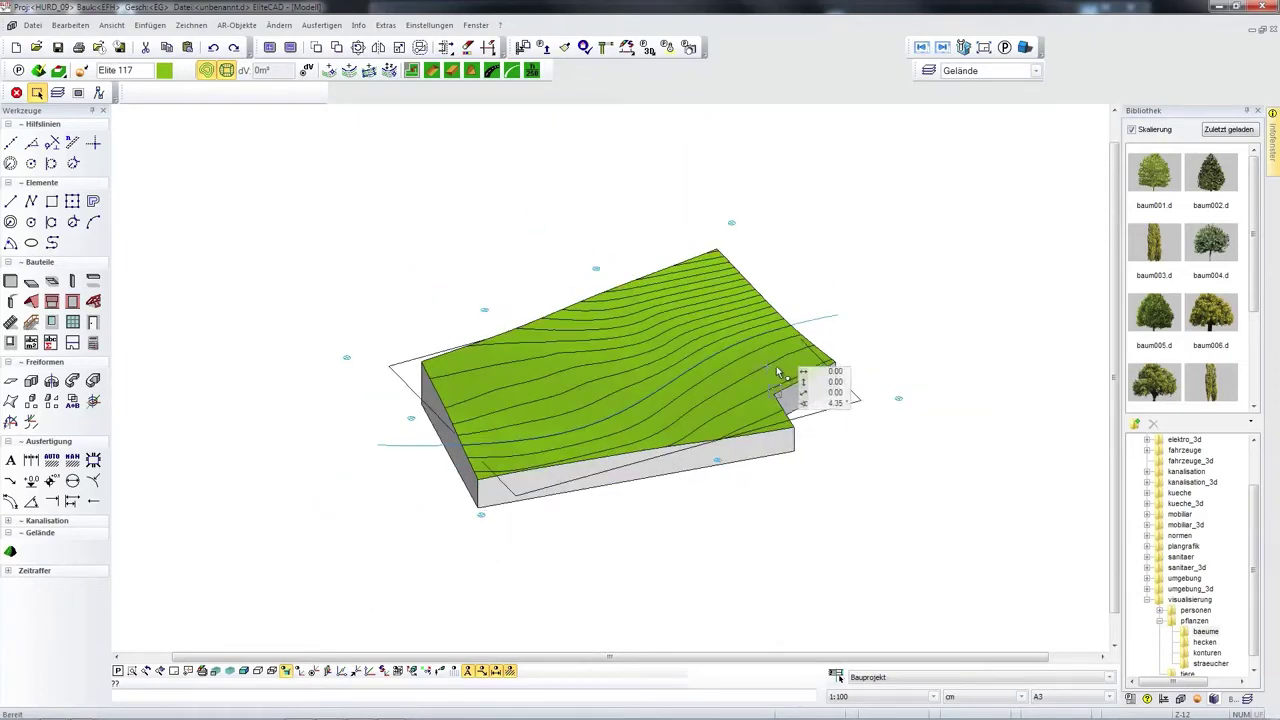
pyautogui.press('F5')
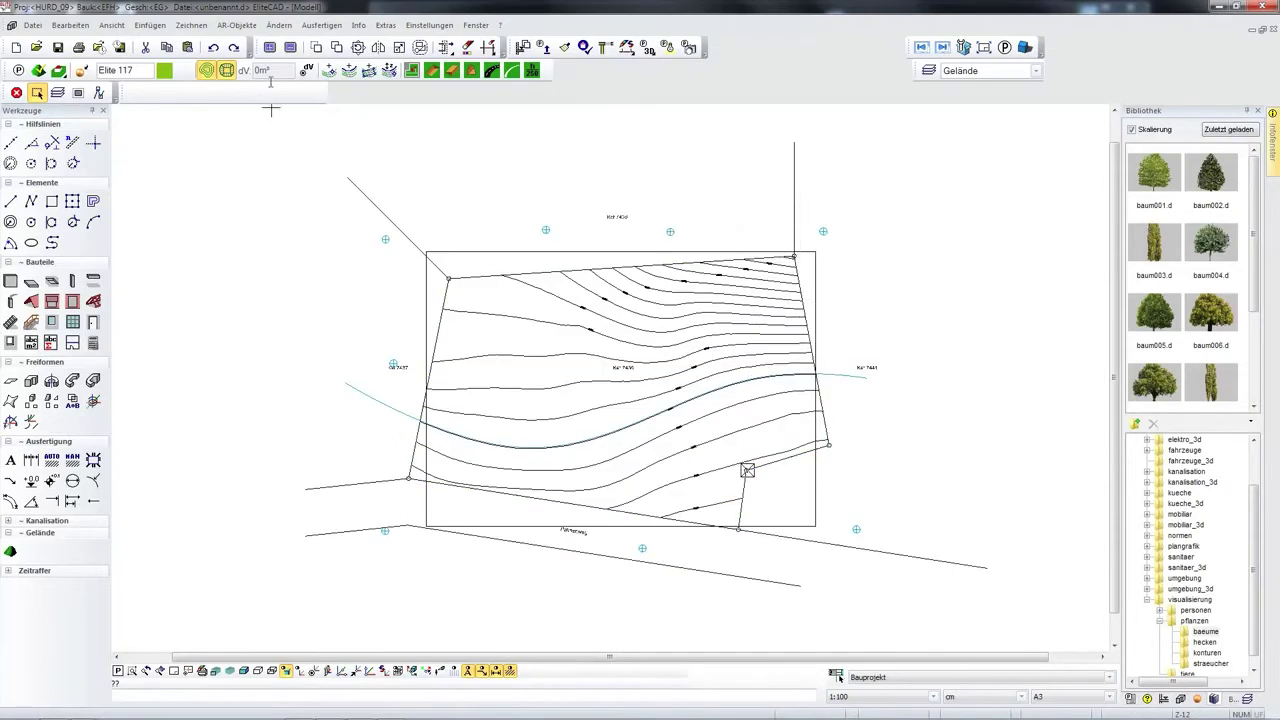
pyautogui.click(308, 72)
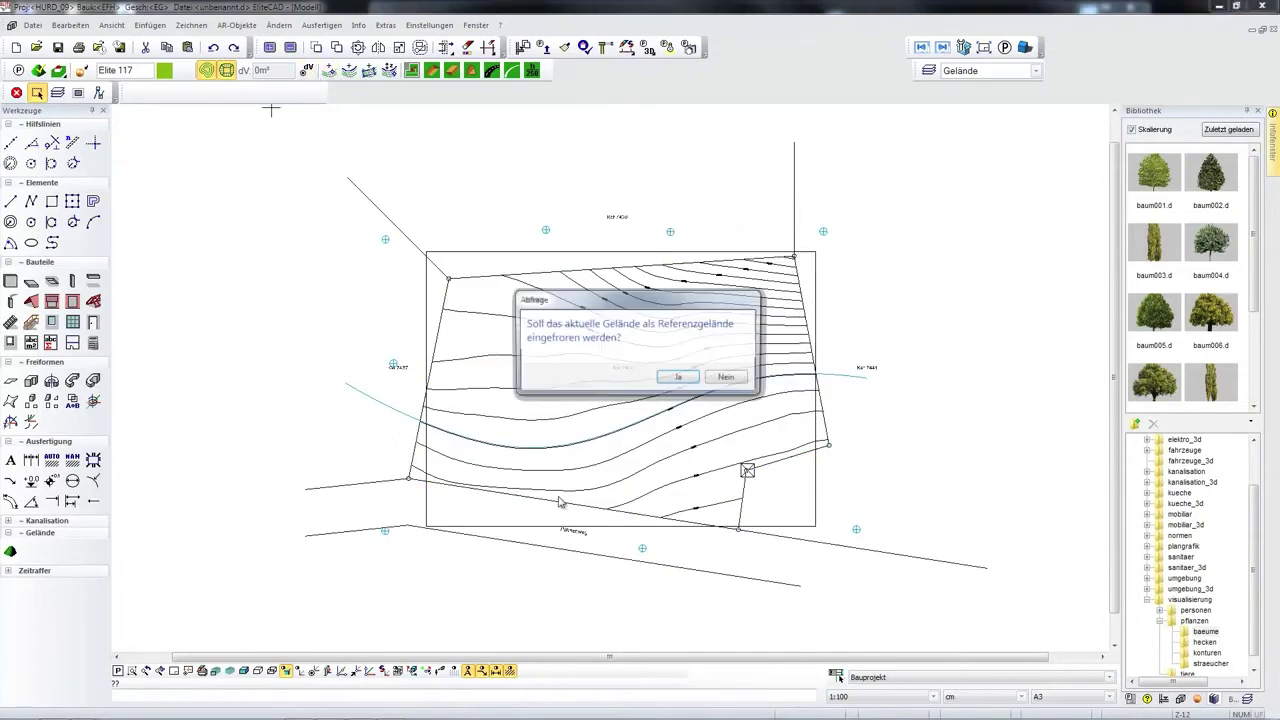
pyautogui.click(681, 378)
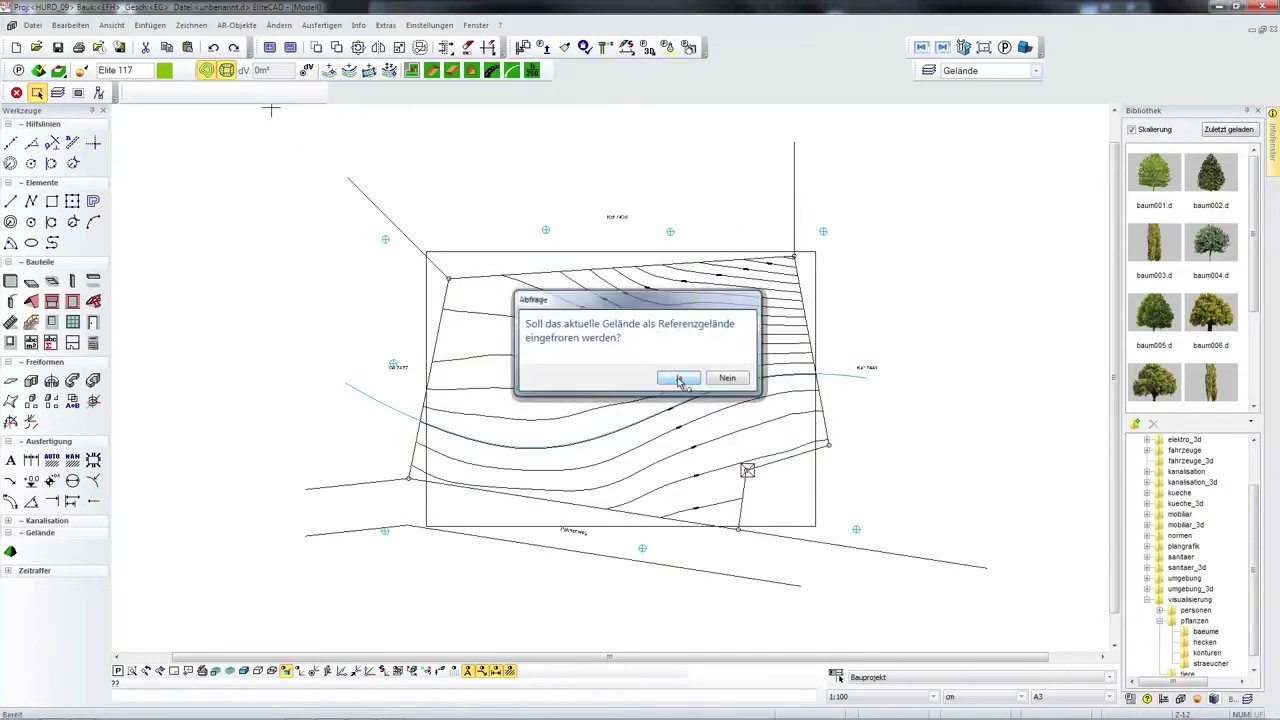
# - Add the excavation drawing Aushub.d to the model in its original position
pyautogui.click(148, 25)
pyautogui.click(172, 66)
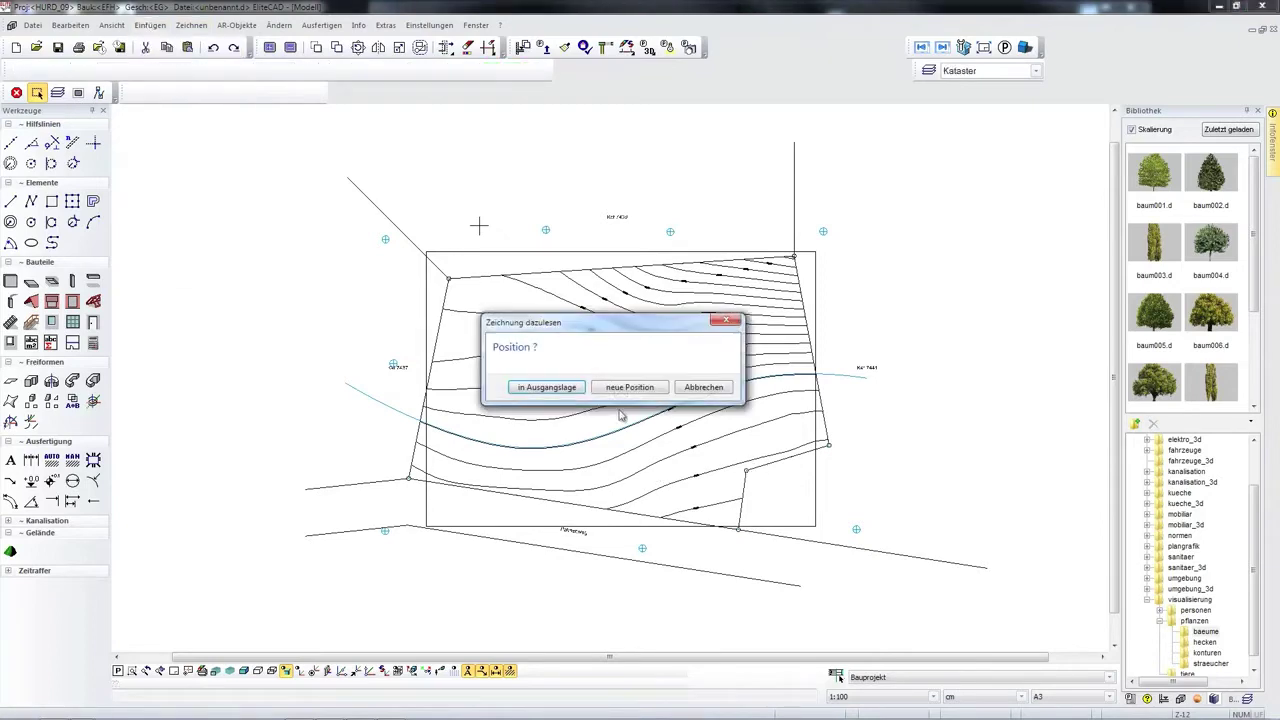
pyautogui.click(558, 388)
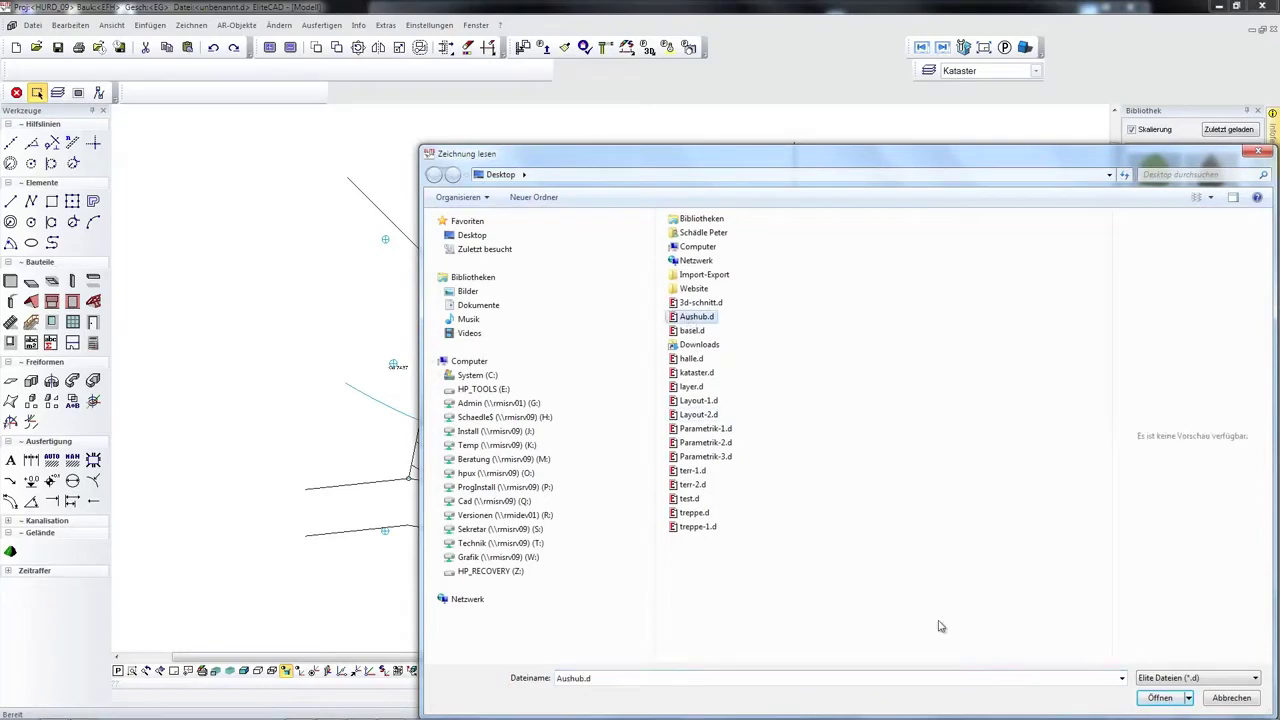
pyautogui.click(1162, 698)
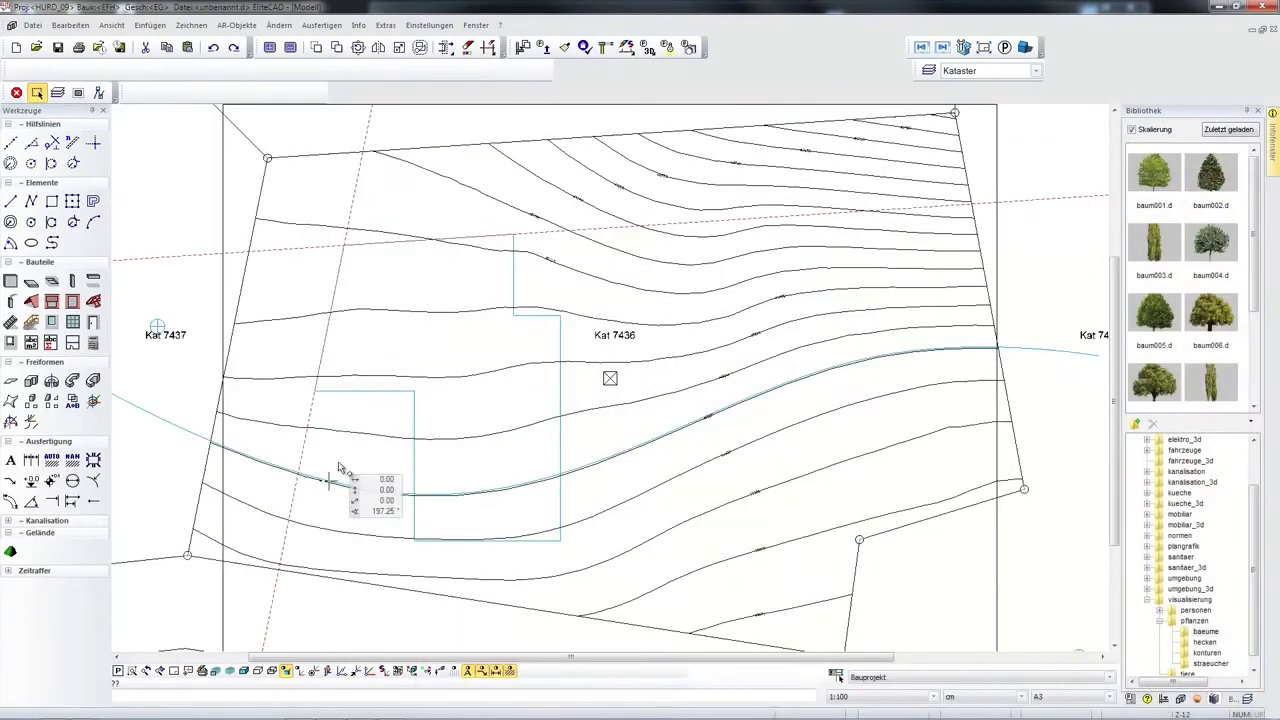
# - Create the excavation from the building outline with height 39950, slope angles 45 and 55, edge width 60 and a 3 % floor gradient
pyautogui.click(10, 554)
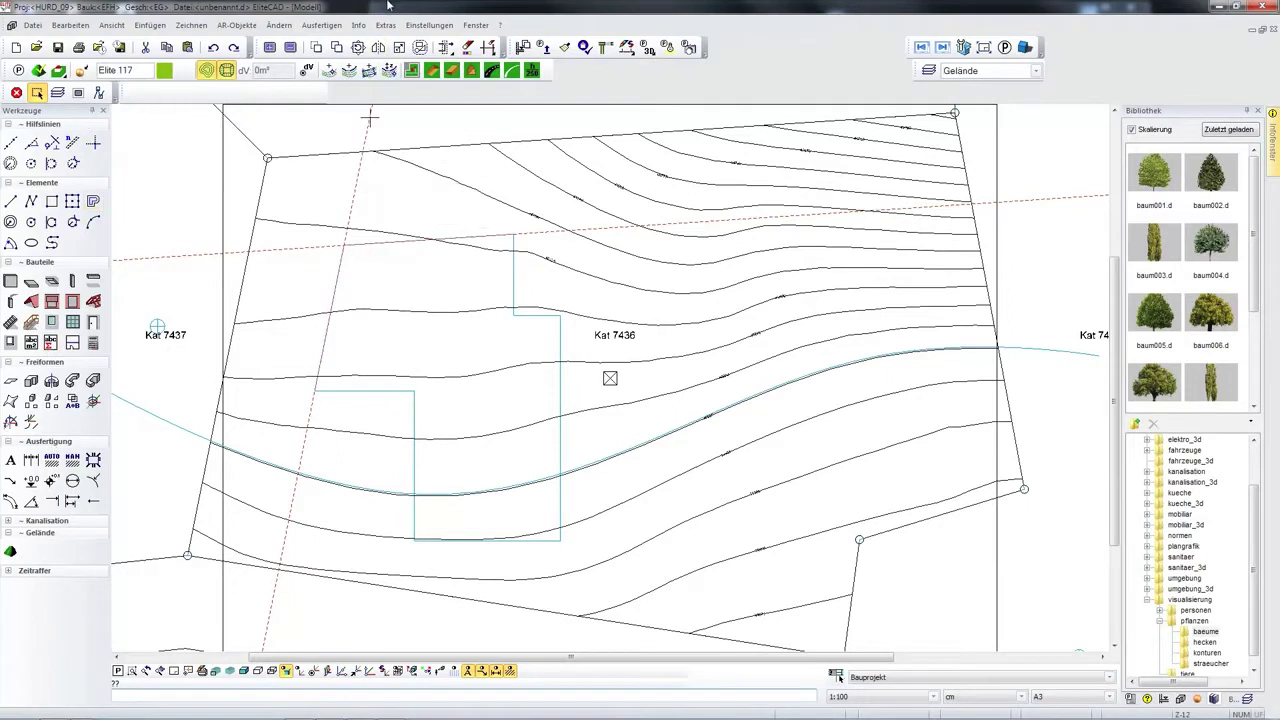
pyautogui.click(432, 74)
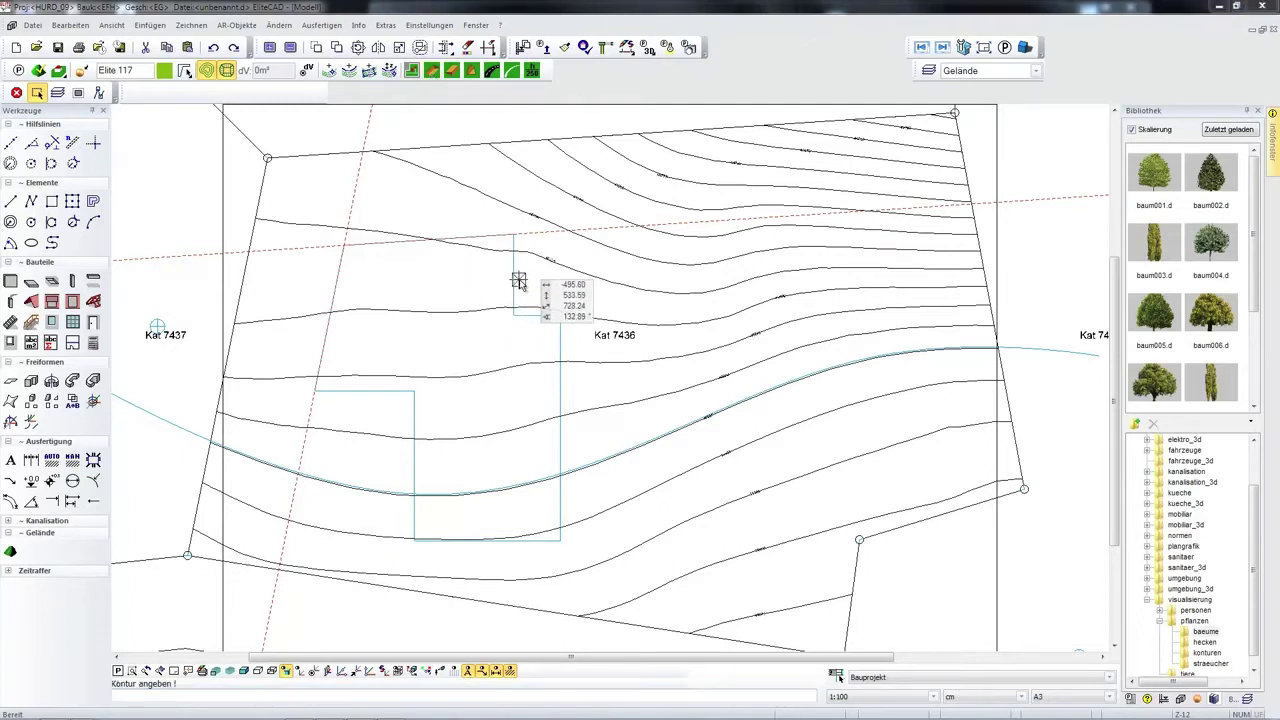
pyautogui.click(518, 281)
pyautogui.click(102, 131)
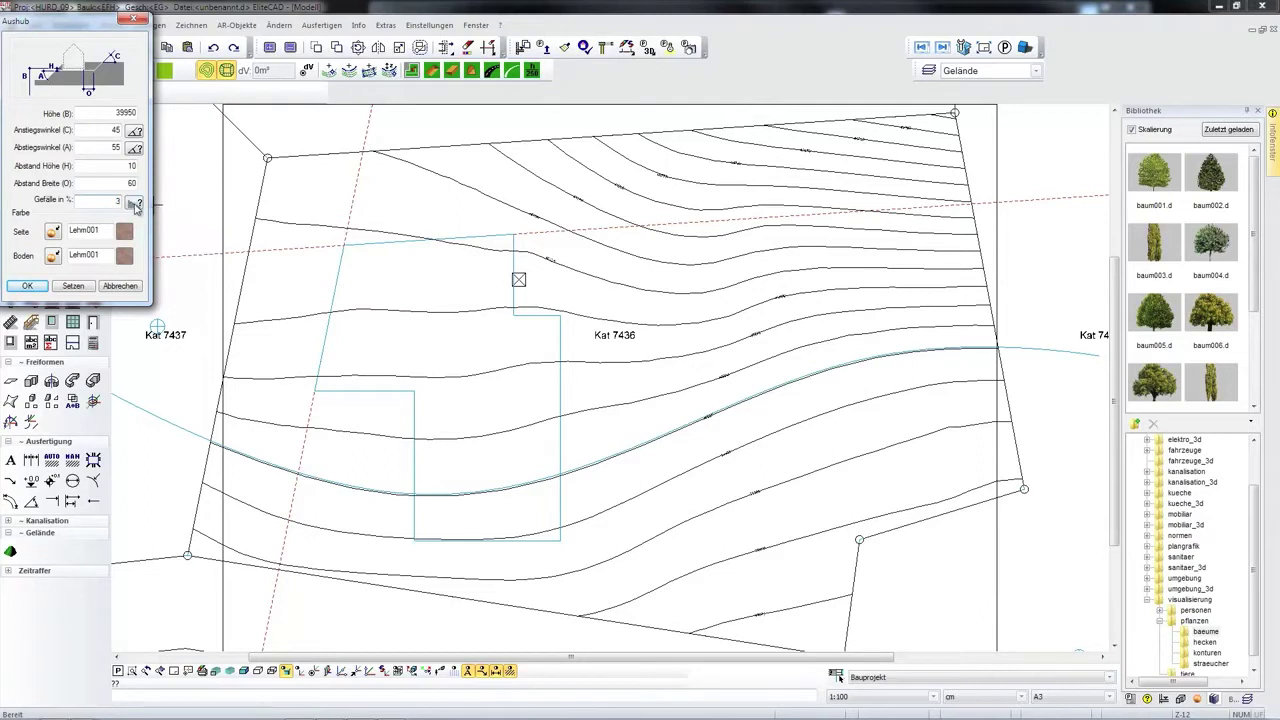
pyautogui.click(135, 204)
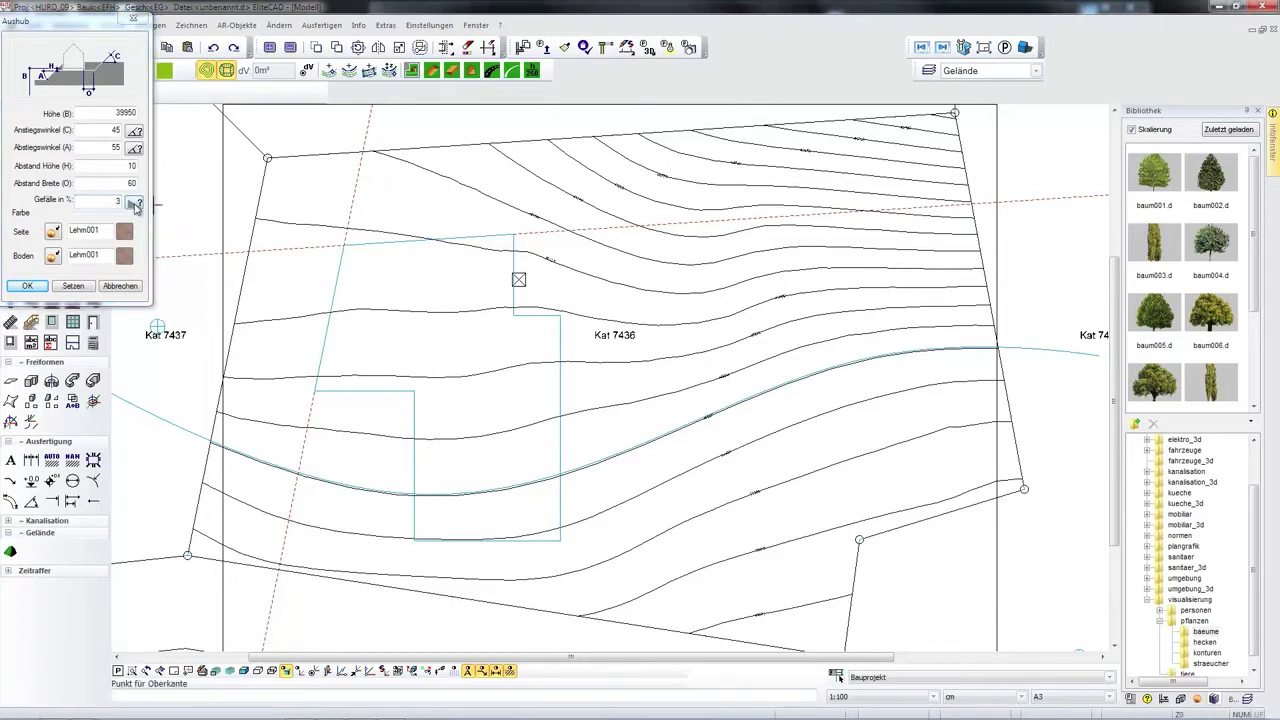
pyautogui.click(514, 235)
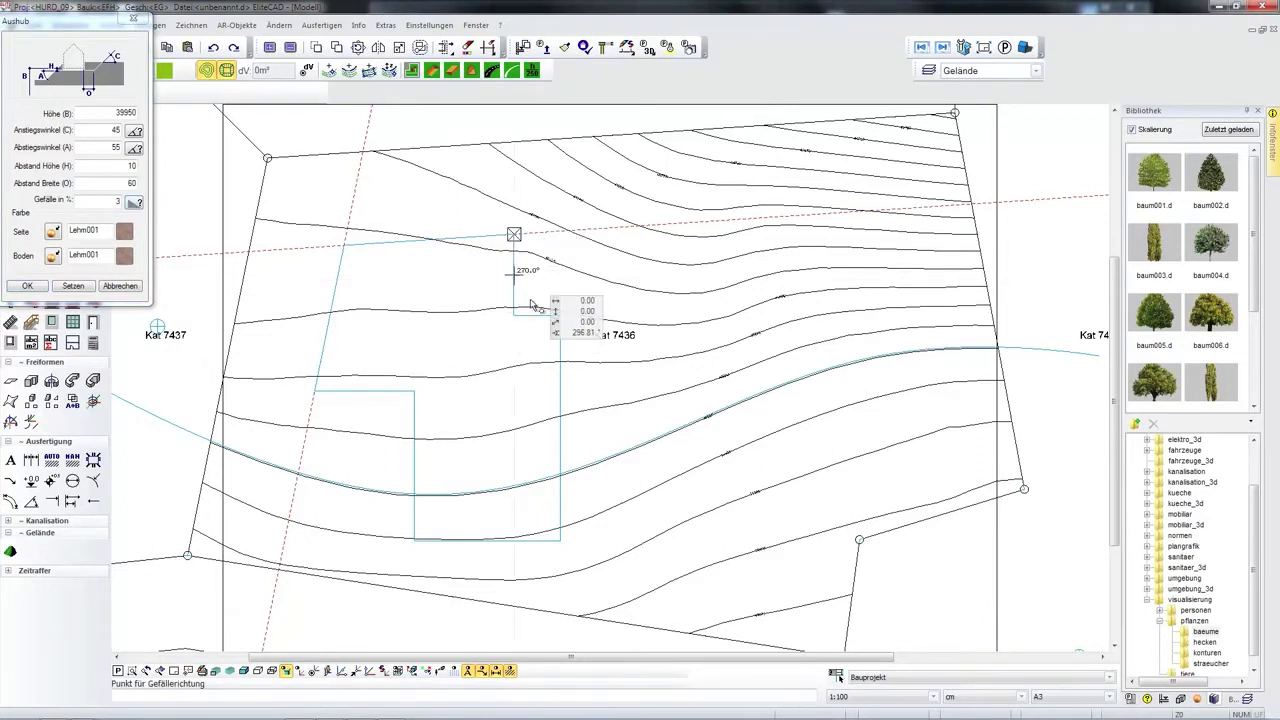
pyautogui.click(136, 405)
pyautogui.click(73, 287)
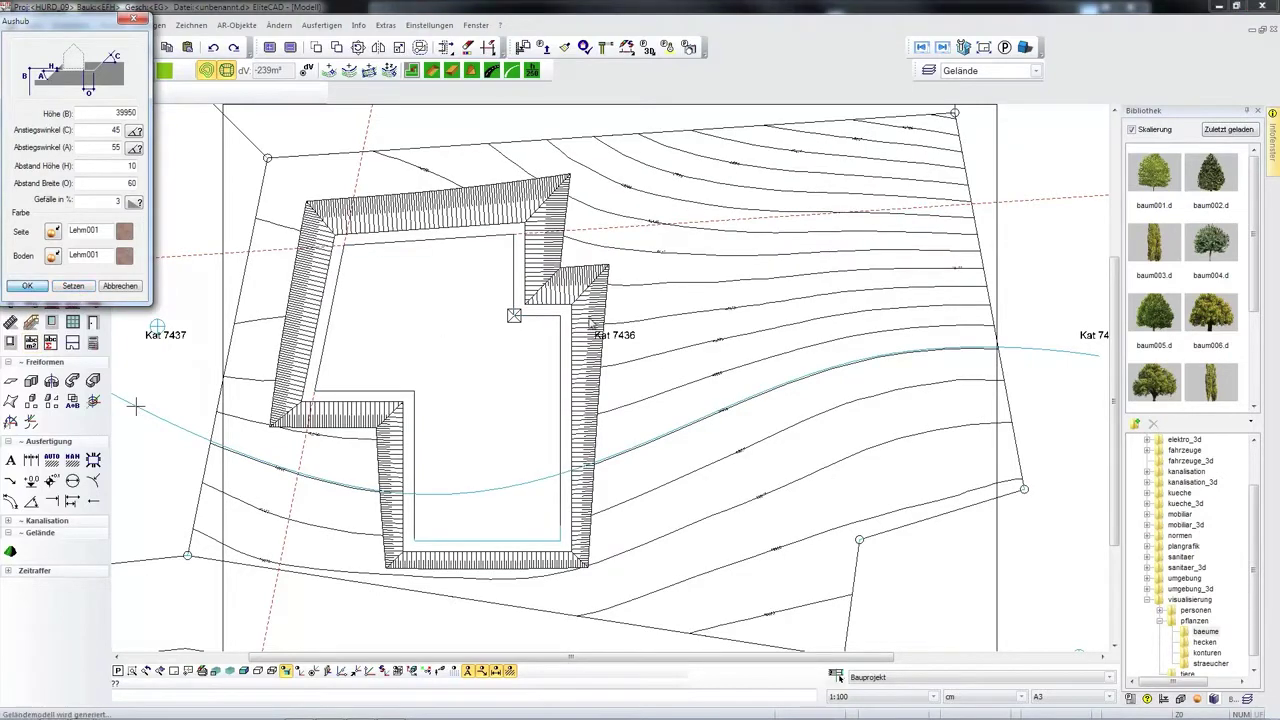
# - In the shaded 3D view, move the blue contour spline's point beside the excavation downhill towards the street and recalculate the terrain
pyautogui.scroll(-3, 503, 306)
pyautogui.moveTo(641, 380); pyautogui.dragTo(686, 316, button='middle')
pyautogui.press('F9')
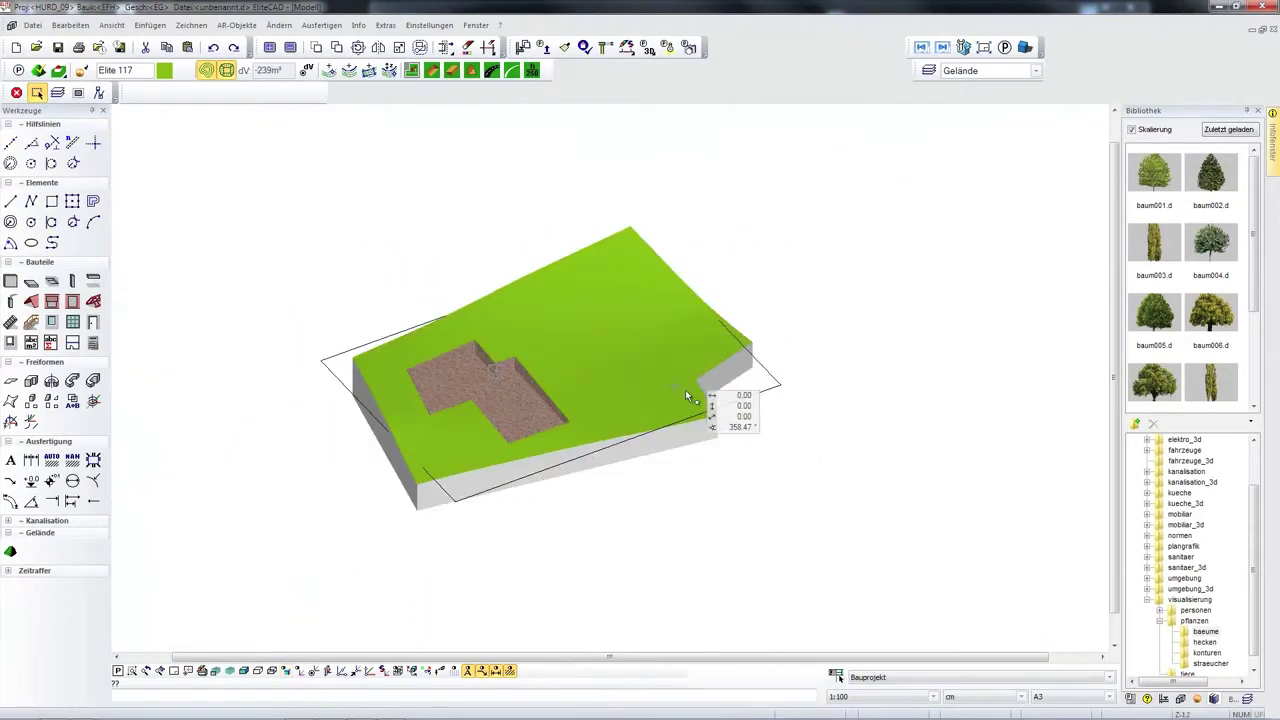
pyautogui.scroll(2, 581, 370)
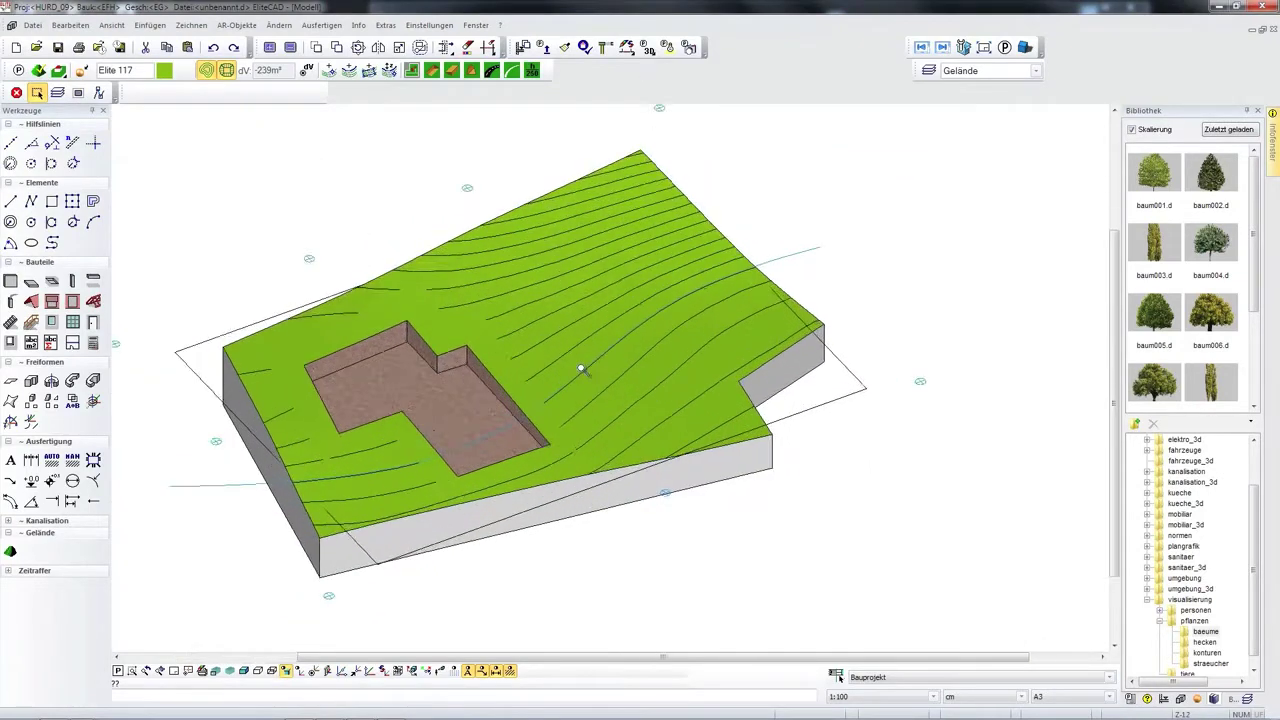
pyautogui.scroll(3, 581, 370)
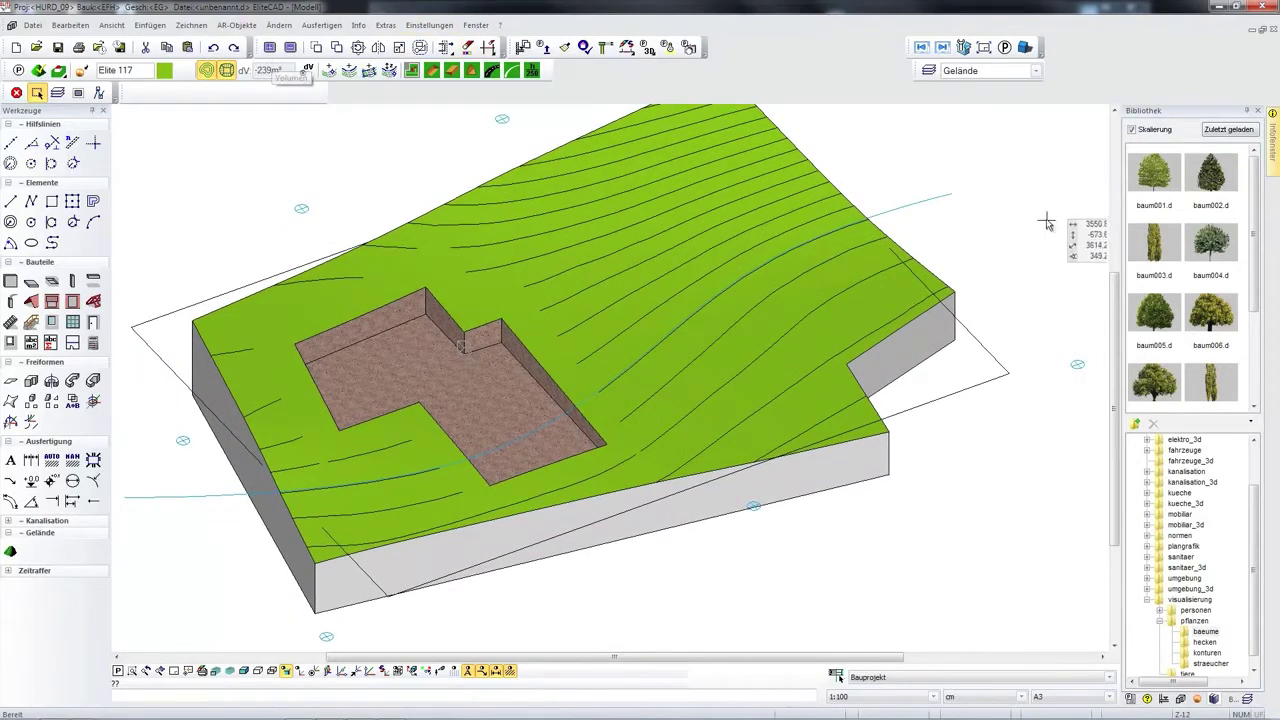
pyautogui.click(921, 203)
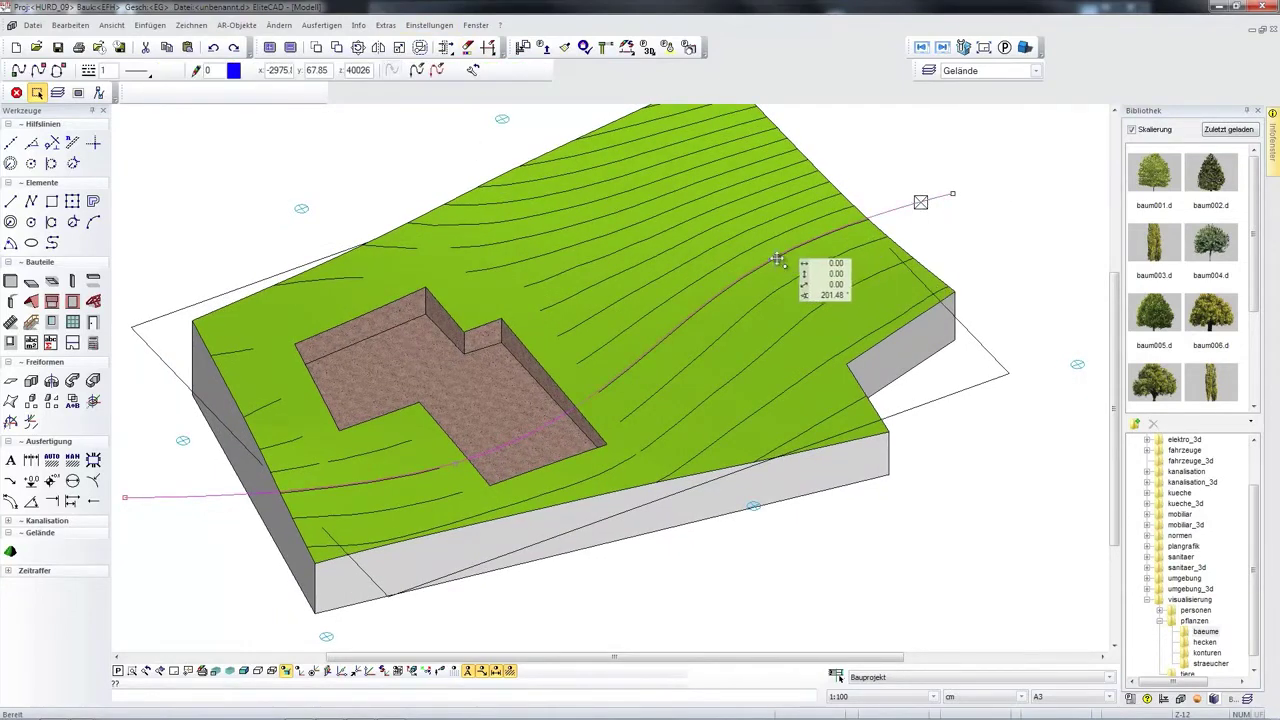
pyautogui.moveTo(776, 260); pyautogui.dragTo(798, 373)
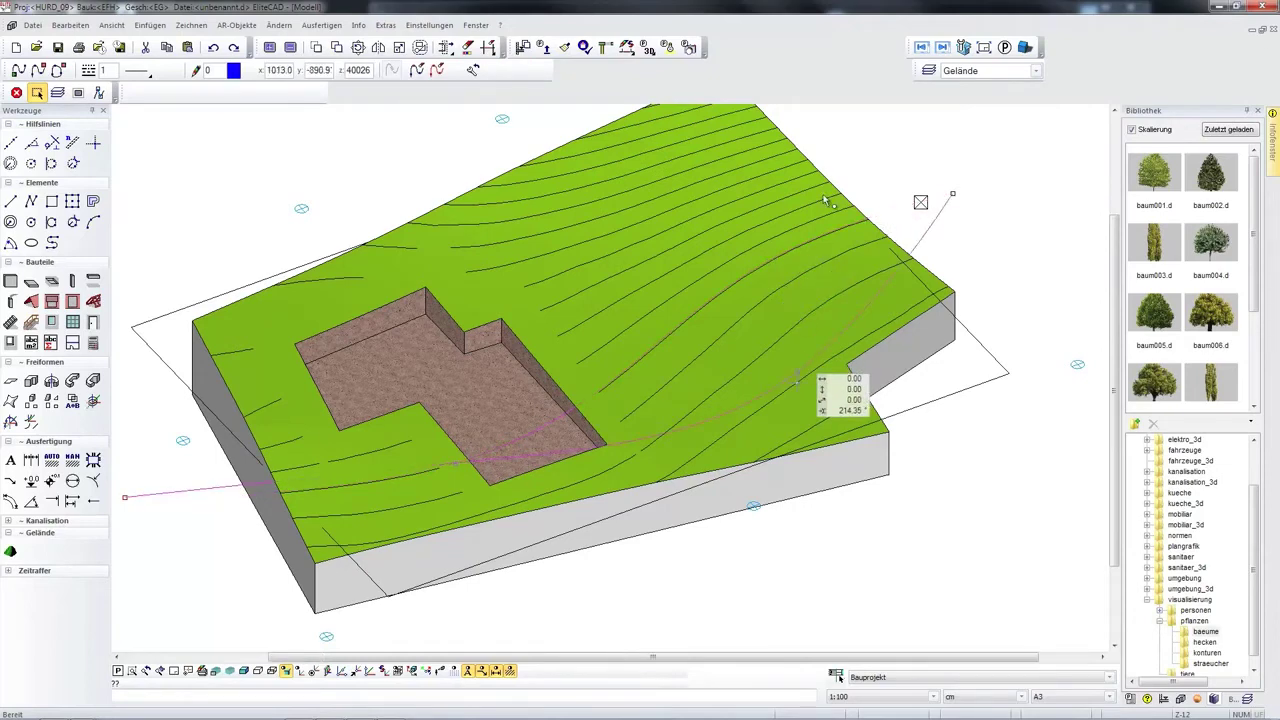
pyautogui.click(473, 71)
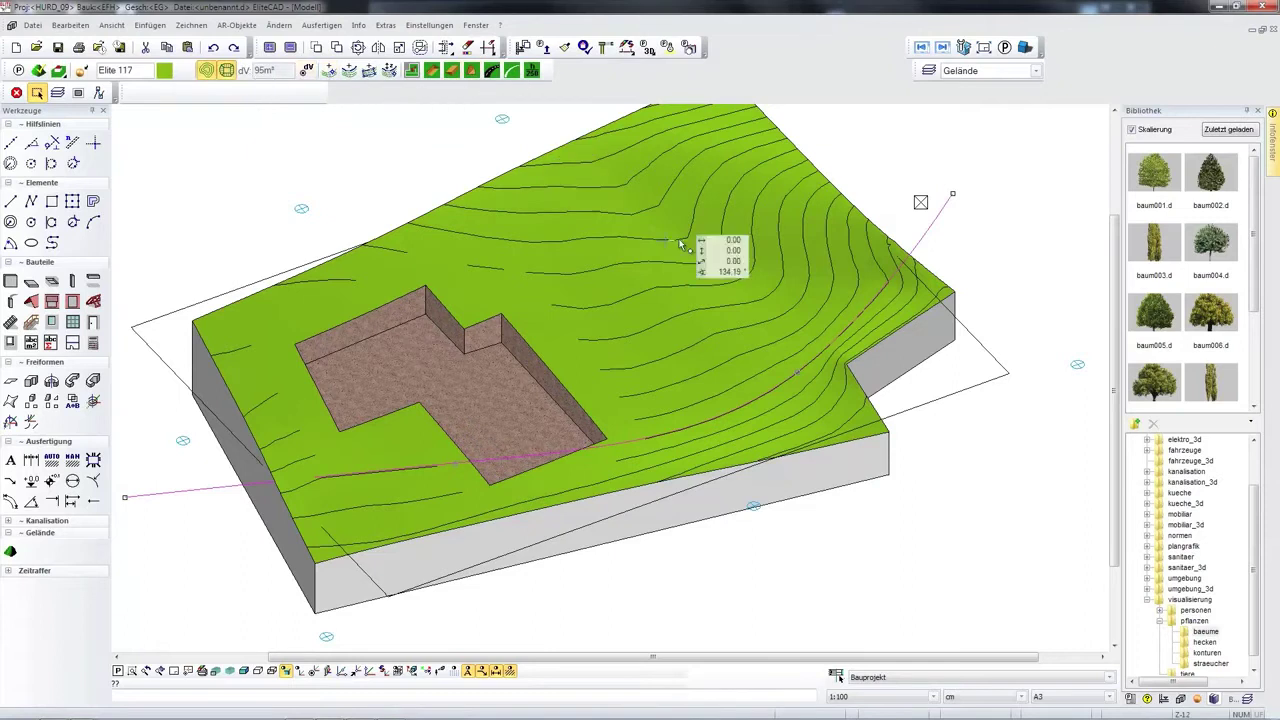
# - Shift the same contour spline point slightly back uphill and recalculate the terrain to bring the volume difference close to zero
pyautogui.moveTo(798, 373); pyautogui.dragTo(794, 369)
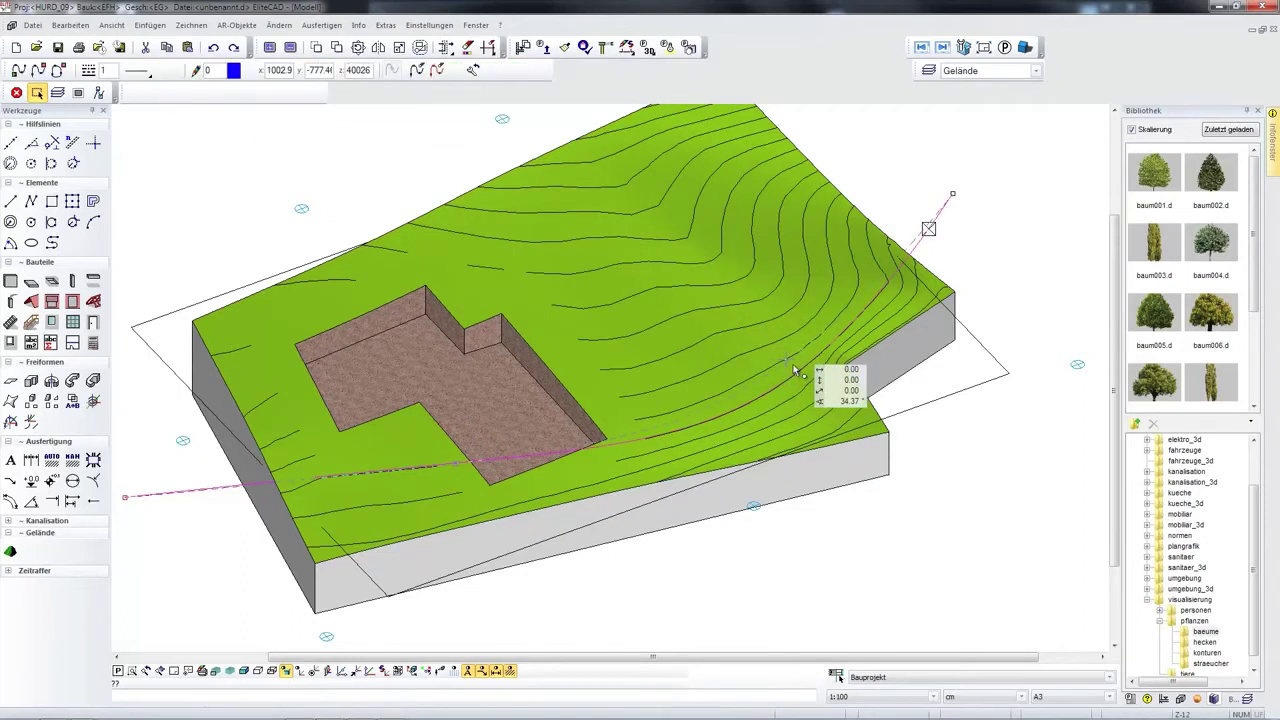
pyautogui.click(473, 70)
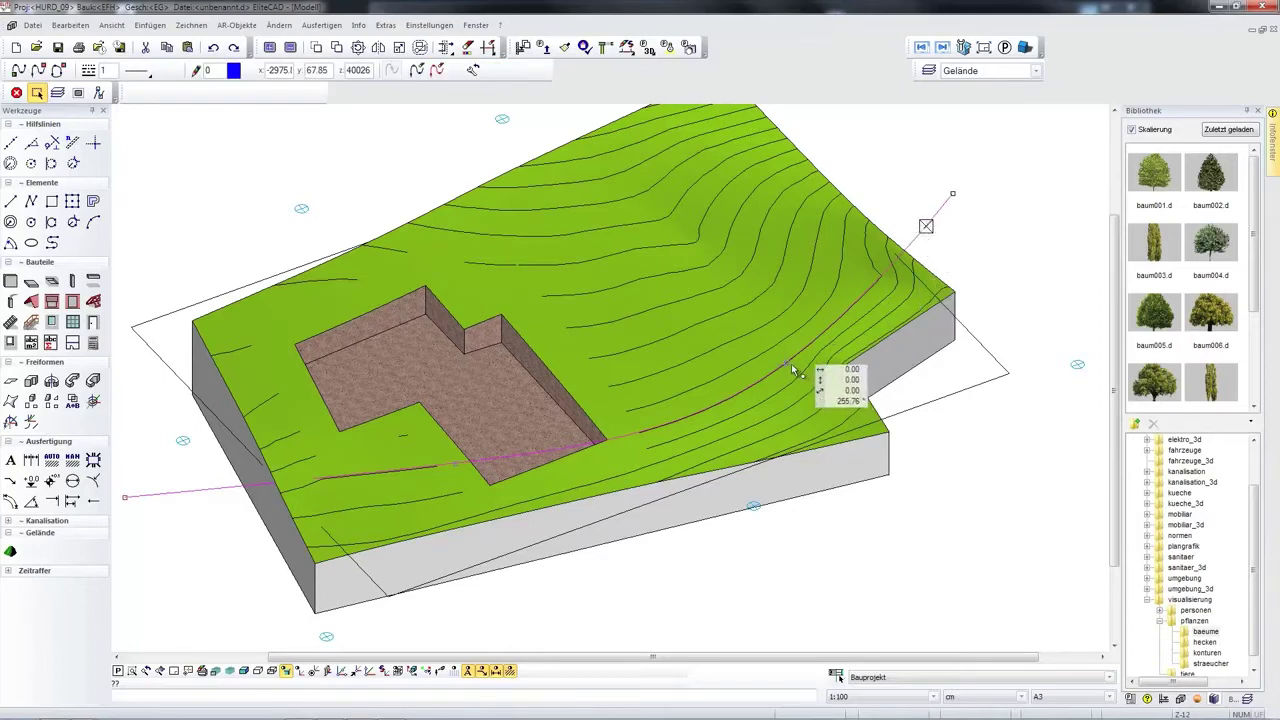
pyautogui.scroll(3, 787, 358)
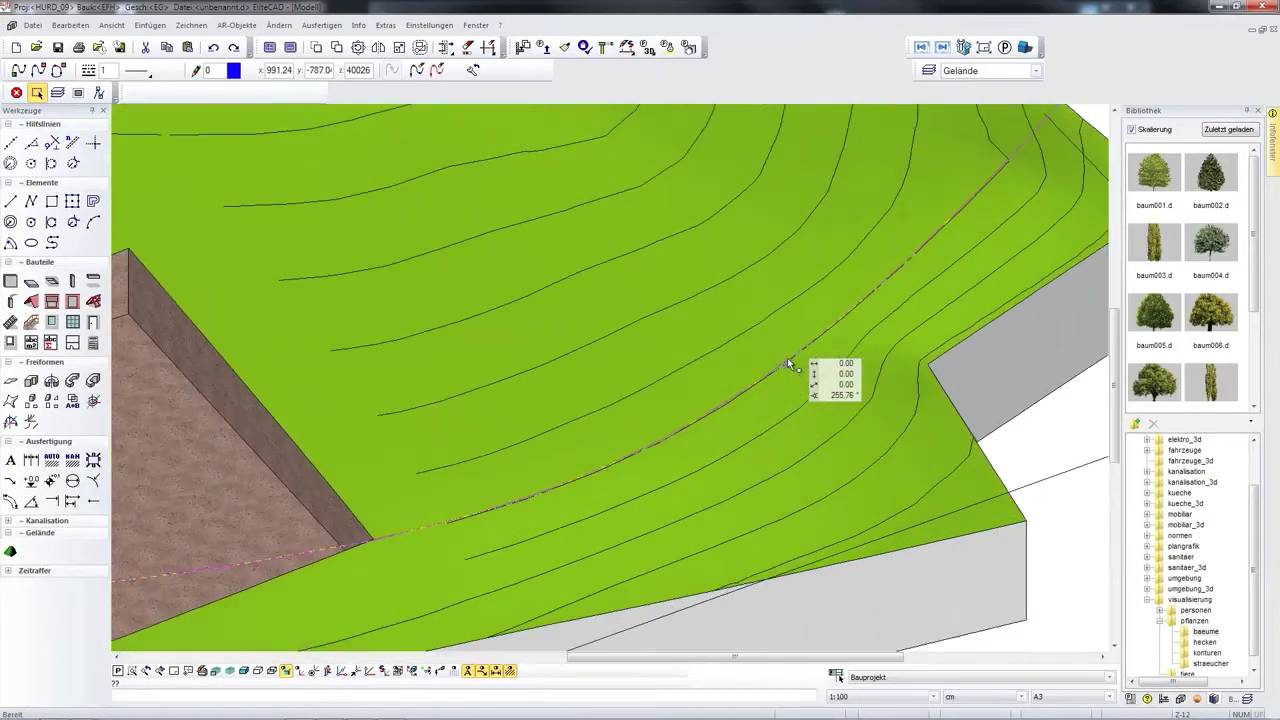
pyautogui.click(779, 352)
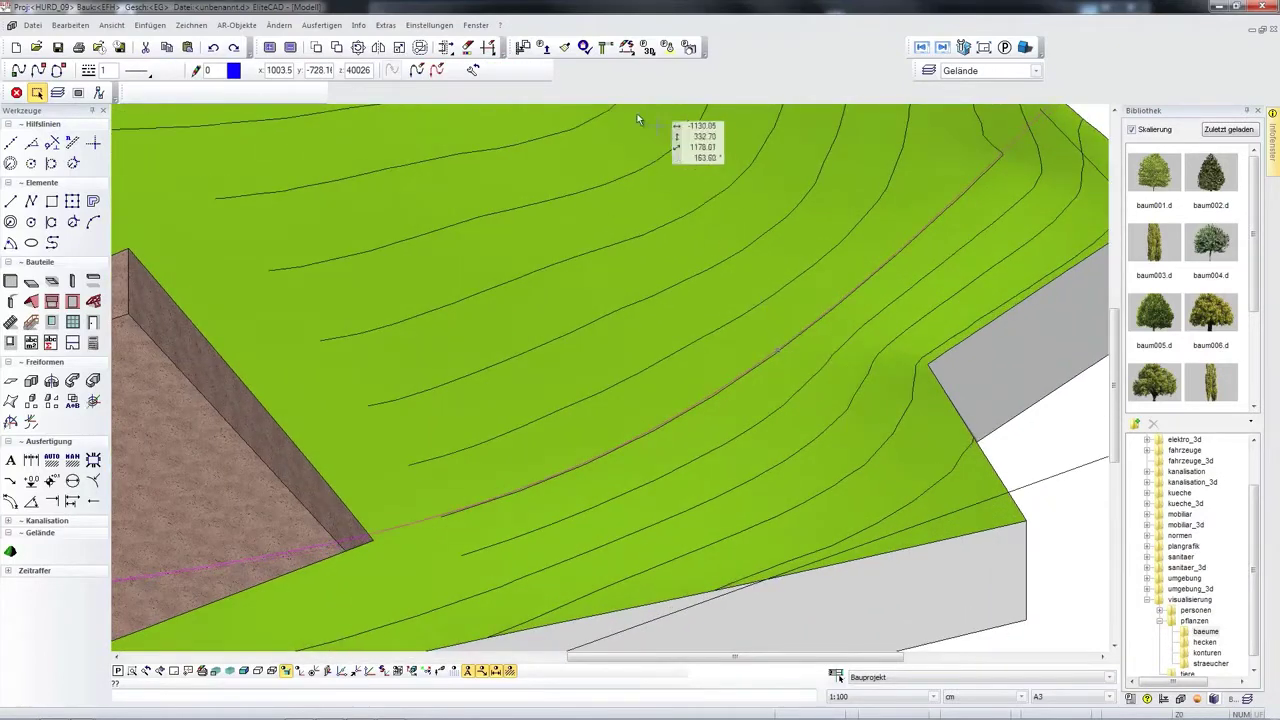
pyautogui.scroll(-6, 711, 117)
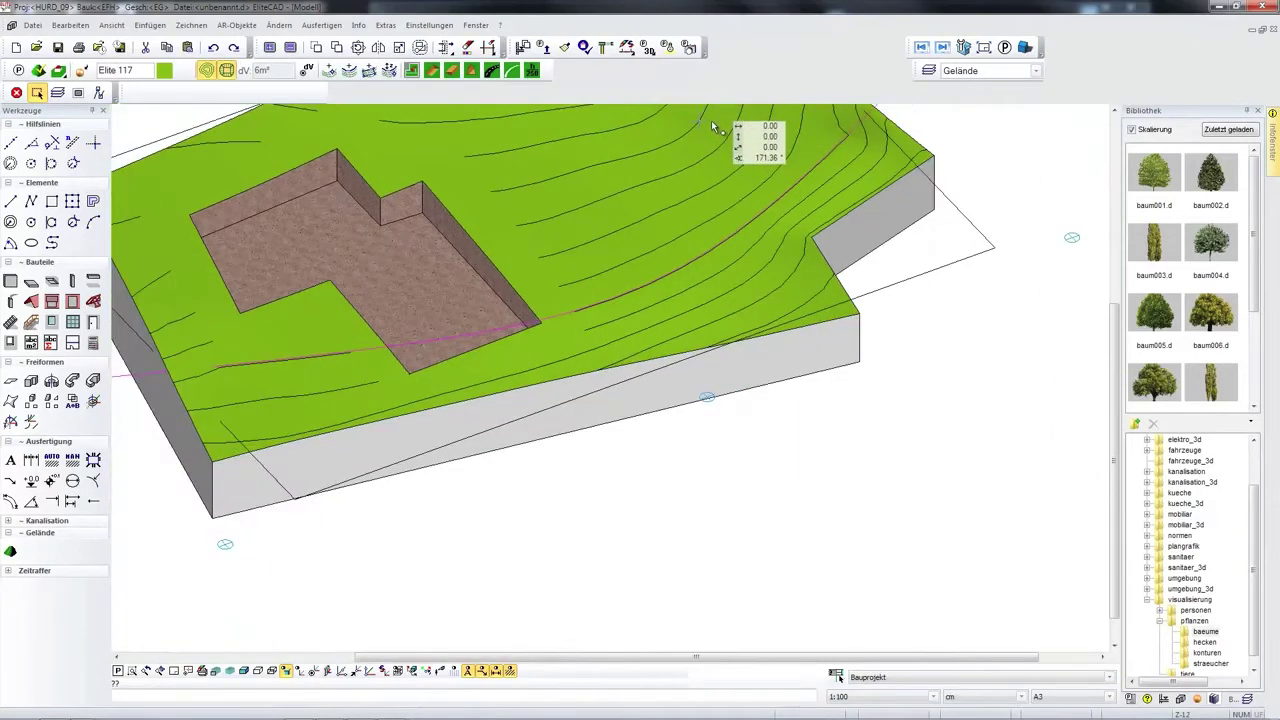
# - Return to the plan view and draw a curved spline from Palmenweg around the slope into the excavation as the driveway axis
pyautogui.press('KP_5')
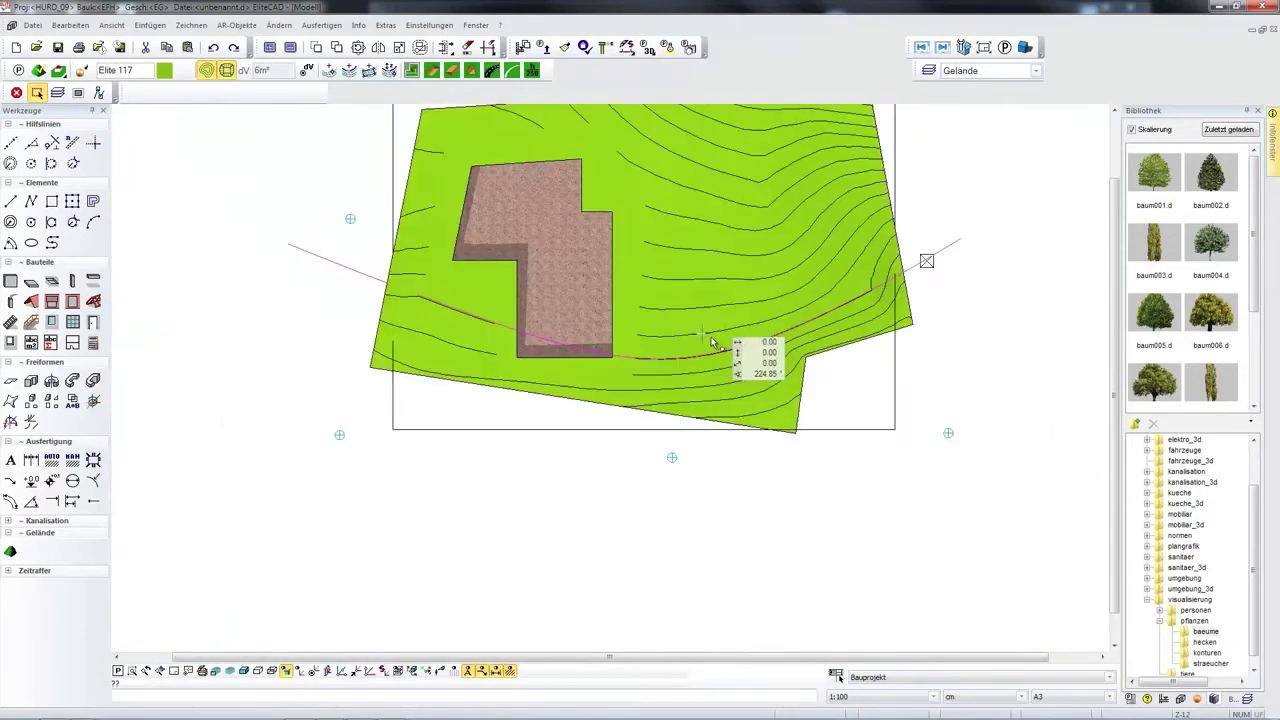
pyautogui.press('KP_0')
pyautogui.press('Escape')
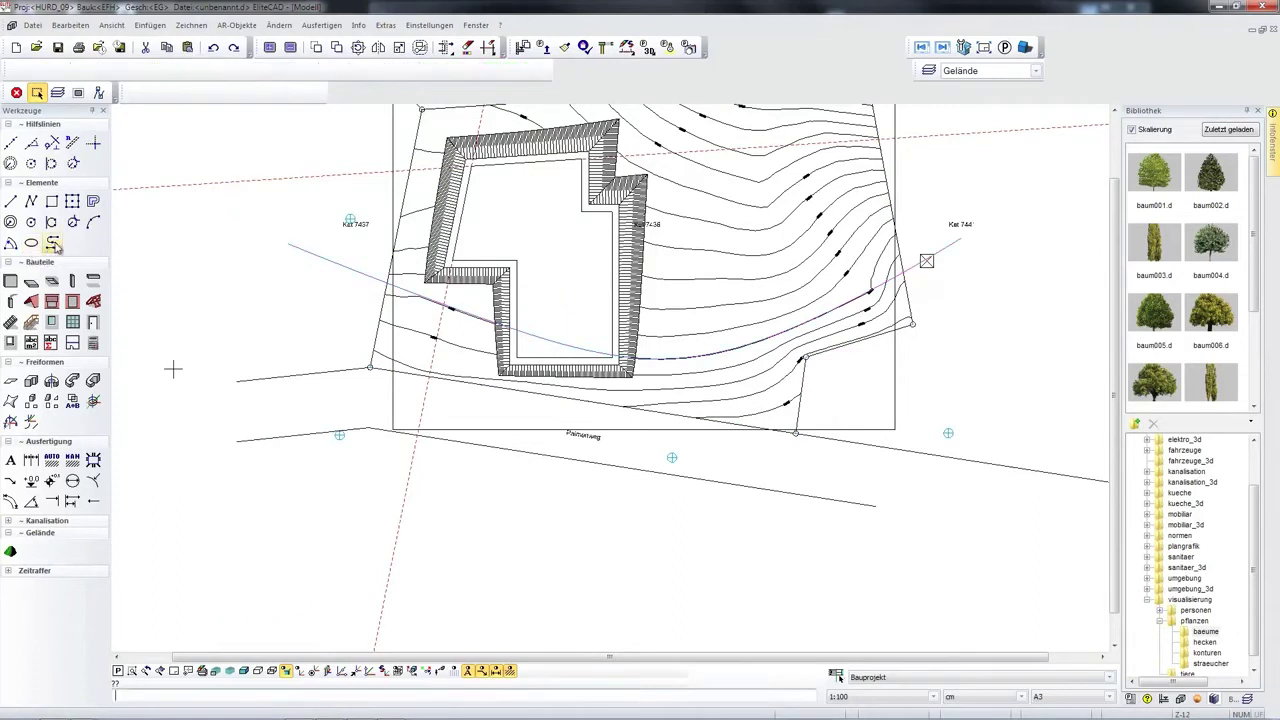
pyautogui.click(52, 245)
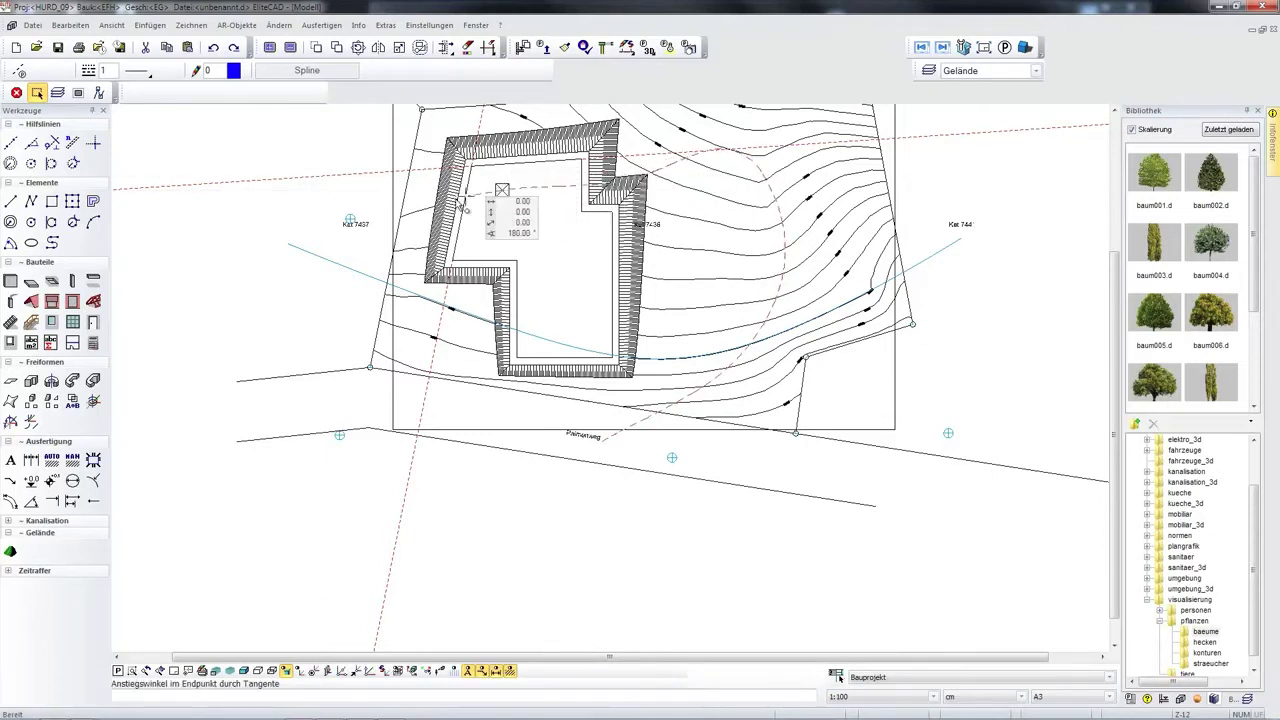
pyautogui.click(510, 483)
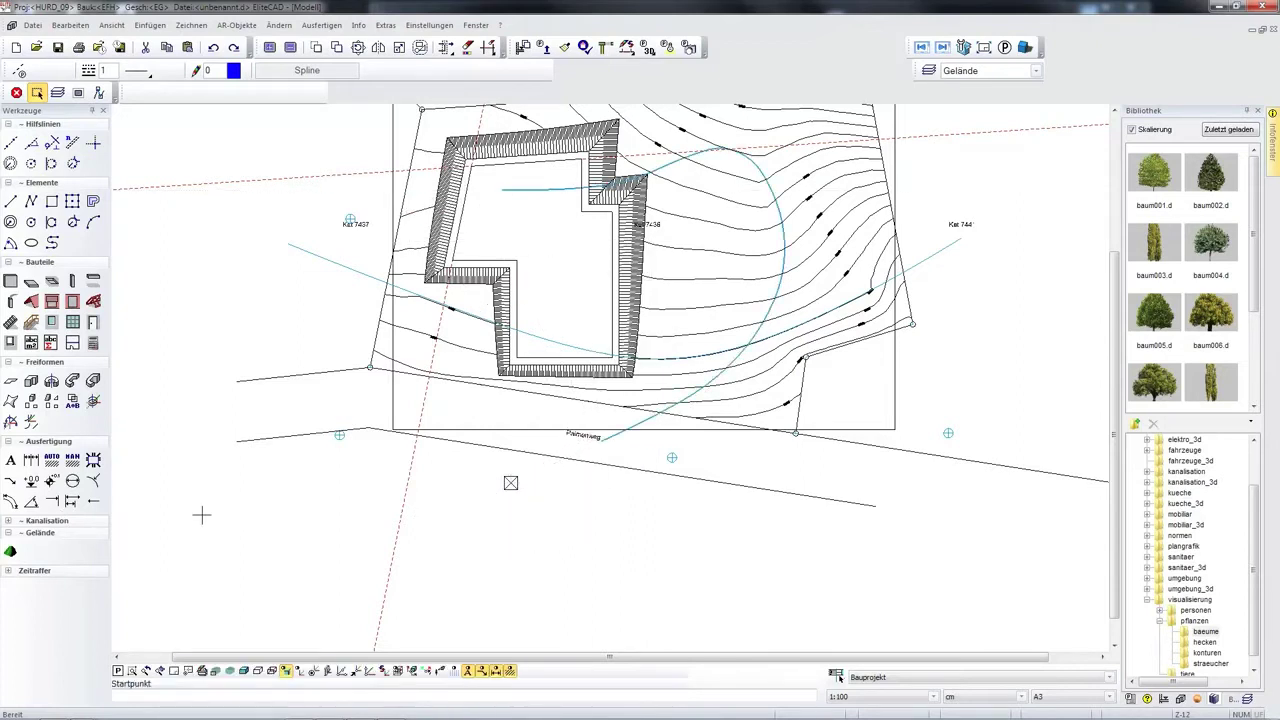
# - Create a road along the spline with width 240, both slope angles 55, Rasen001 sides and an Asphalt005 surface
pyautogui.click(10, 551)
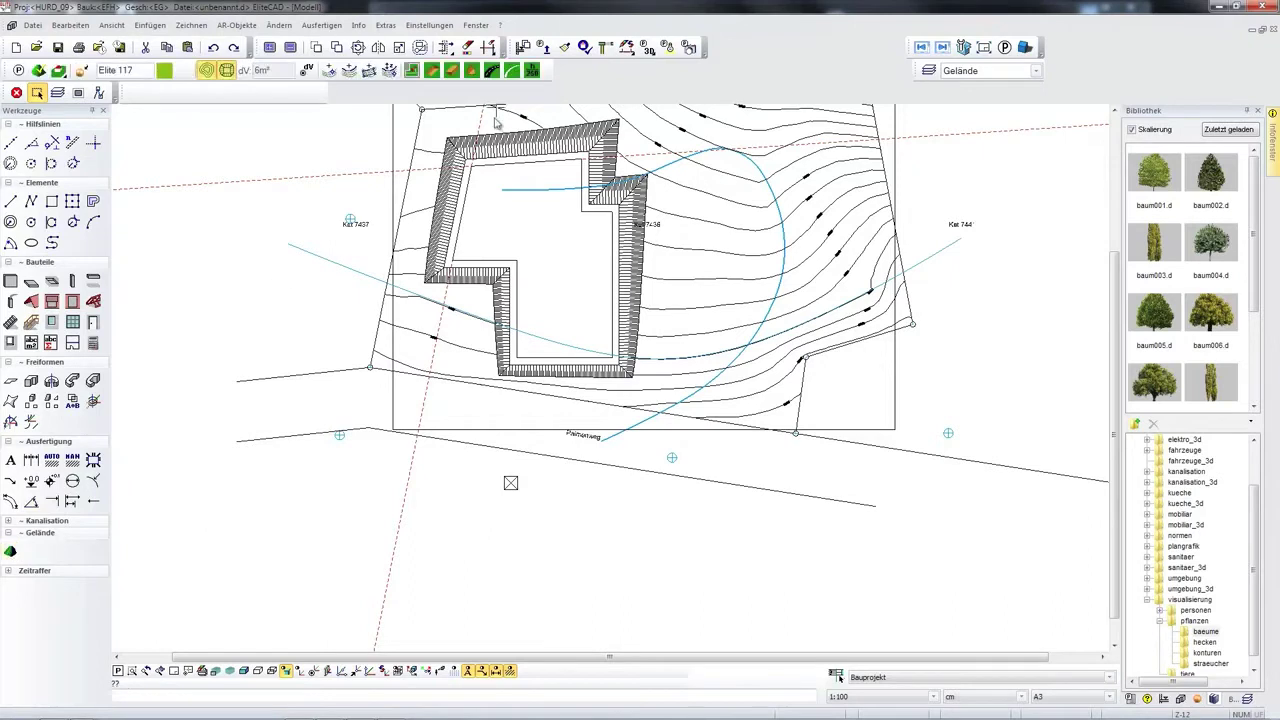
pyautogui.click(636, 426)
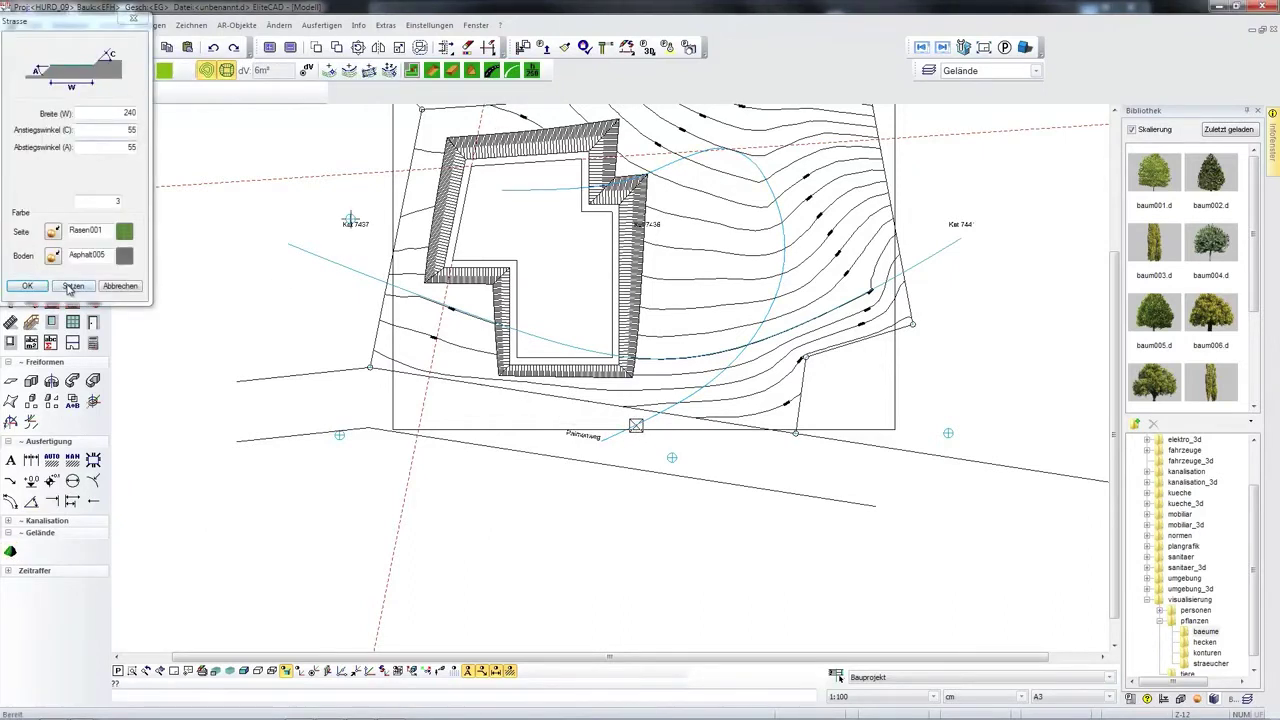
pyautogui.click(71, 288)
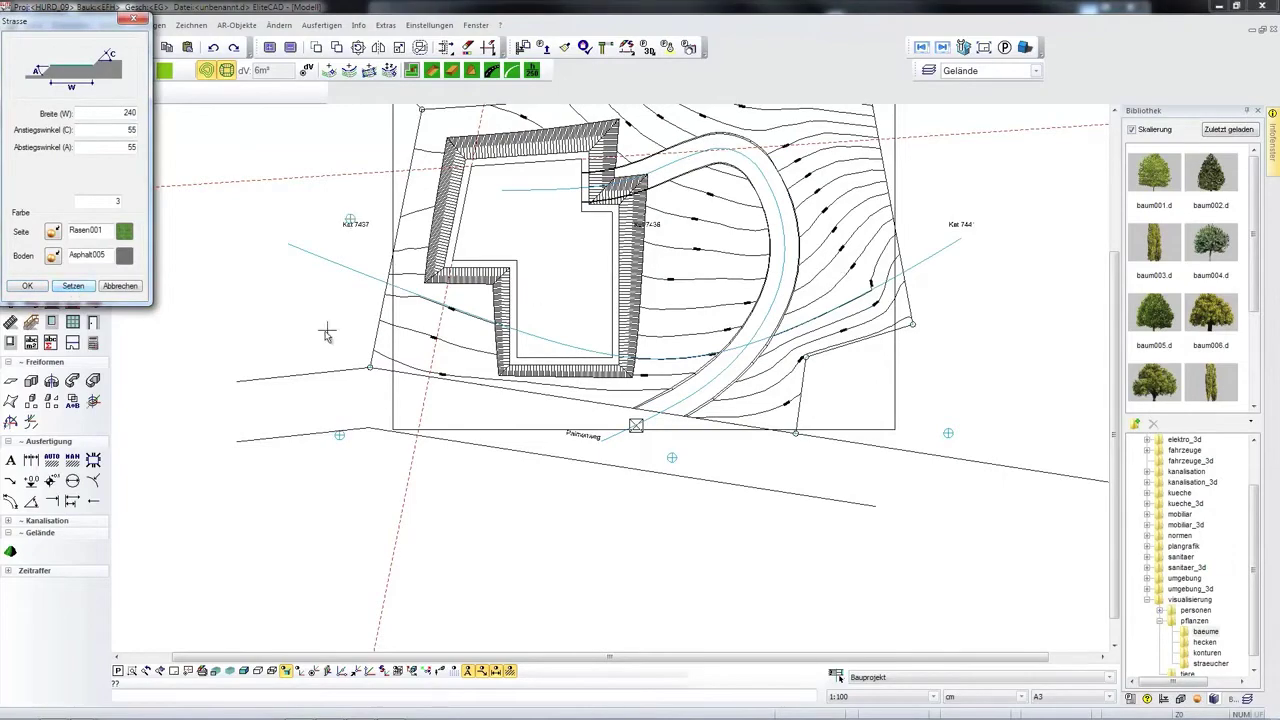
pyautogui.press('Escape')
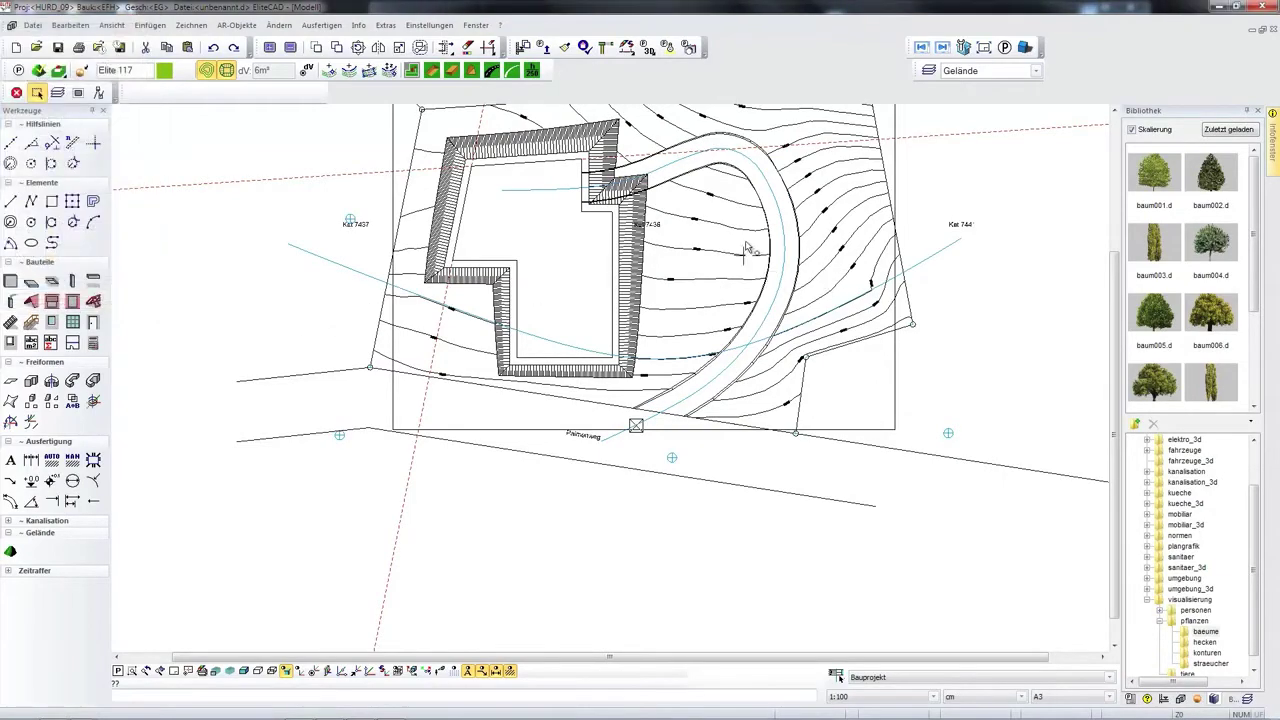
# - Reshape the road axis by moving its upper bend point inward and its end point in the excavation about 98 cm at 135°
pyautogui.moveTo(745, 253)
pyautogui.mouseDown(button='middle')
pyautogui.moveTo(766, 246)
pyautogui.moveTo(800, 194)
pyautogui.moveTo(822, 380)
pyautogui.moveTo(714, 371)
pyautogui.moveTo(772, 372)
pyautogui.mouseUp(button='middle')
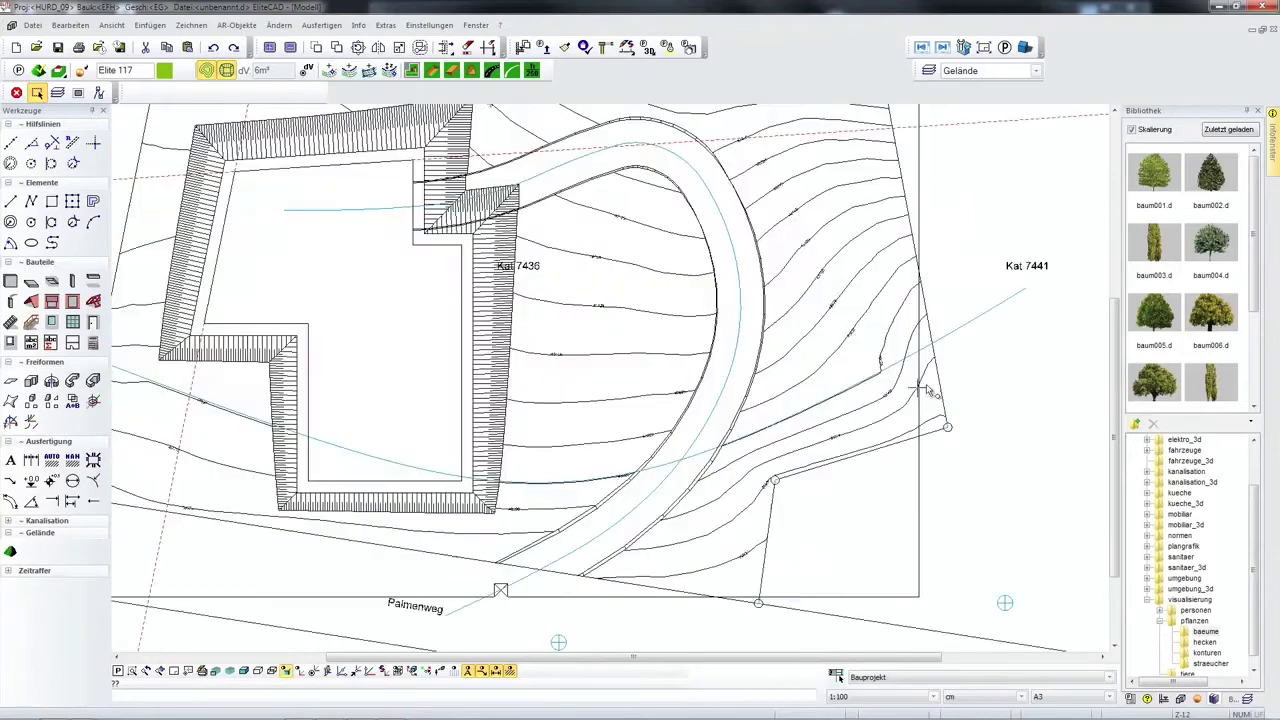
pyautogui.click(750, 238)
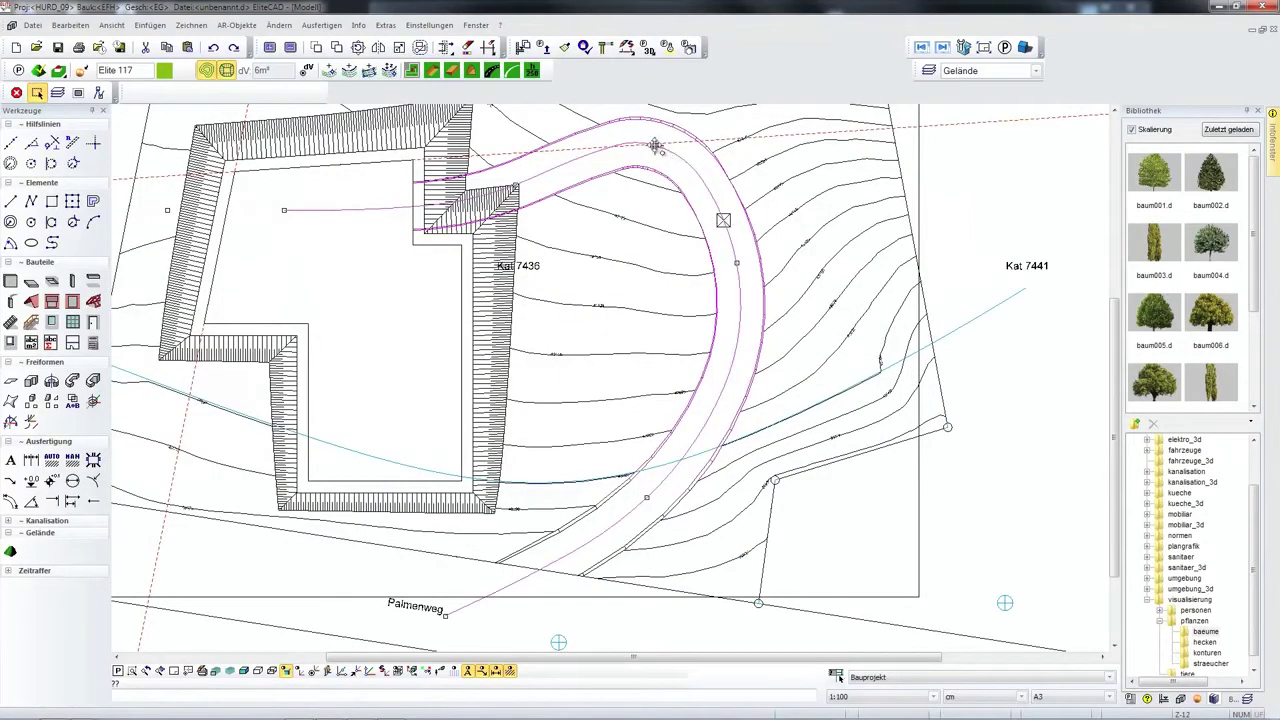
pyautogui.moveTo(655, 146); pyautogui.dragTo(646, 196)
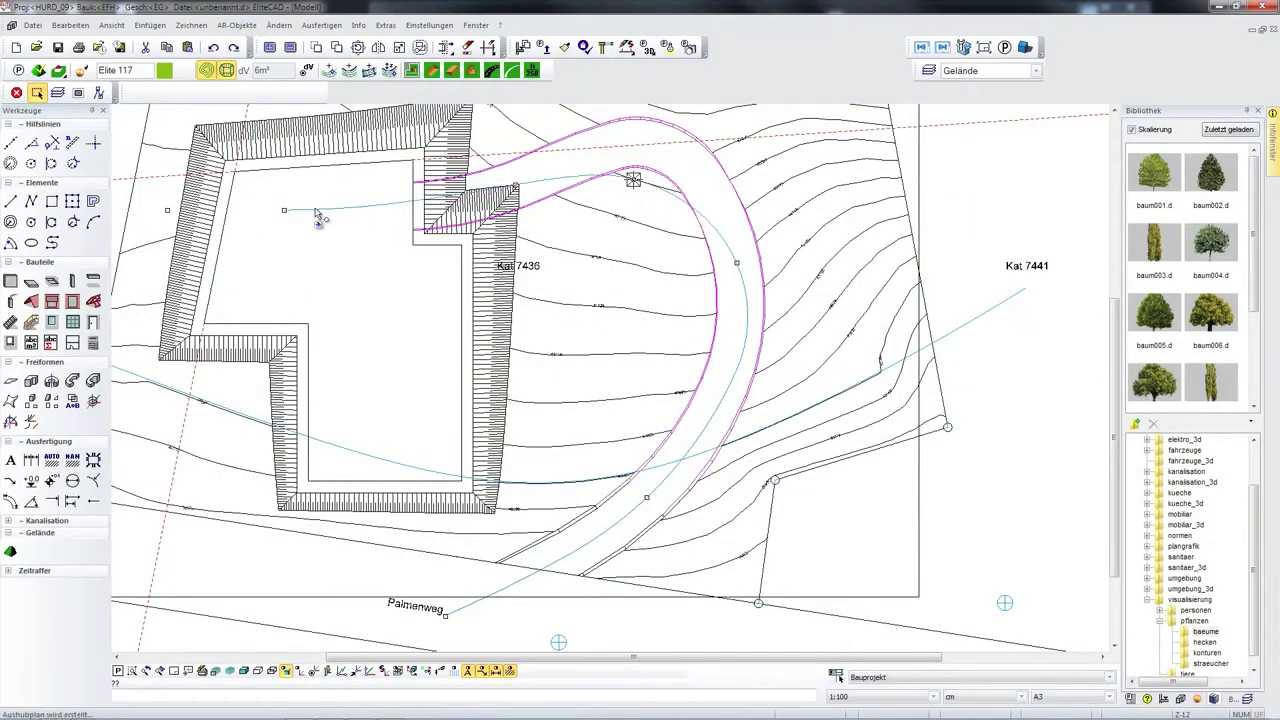
pyautogui.click(283, 213)
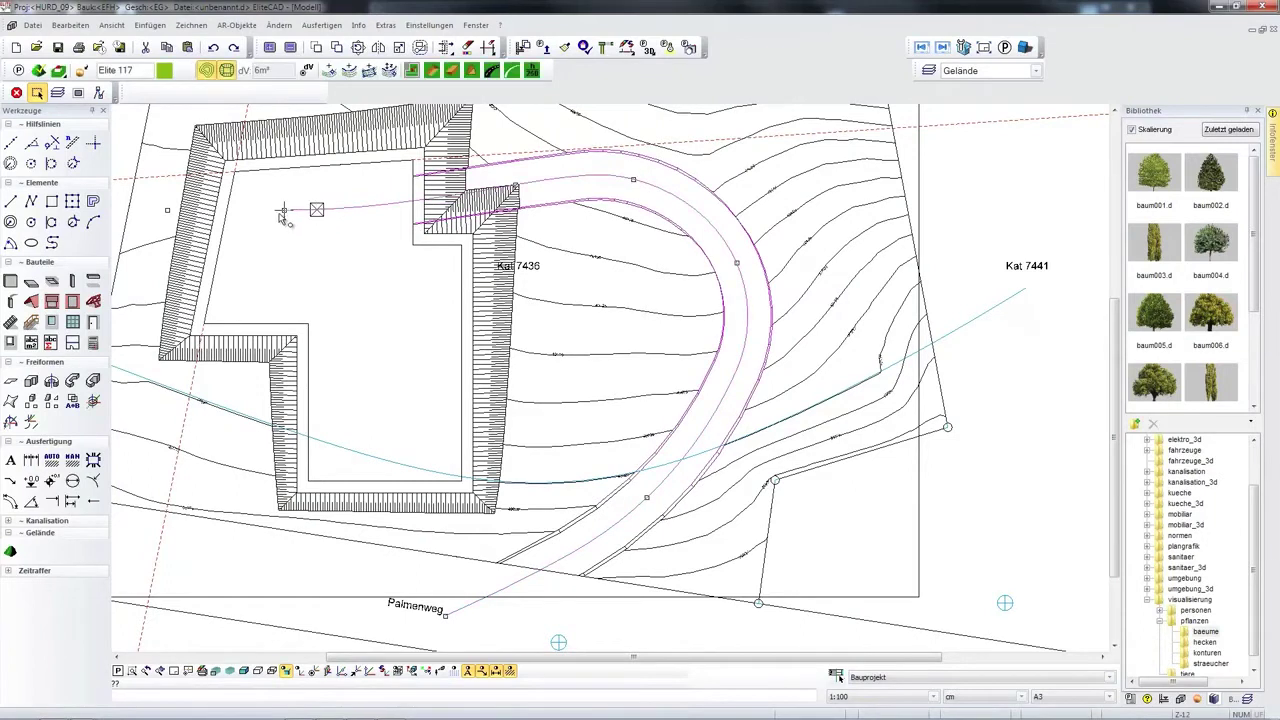
pyautogui.click(286, 210)
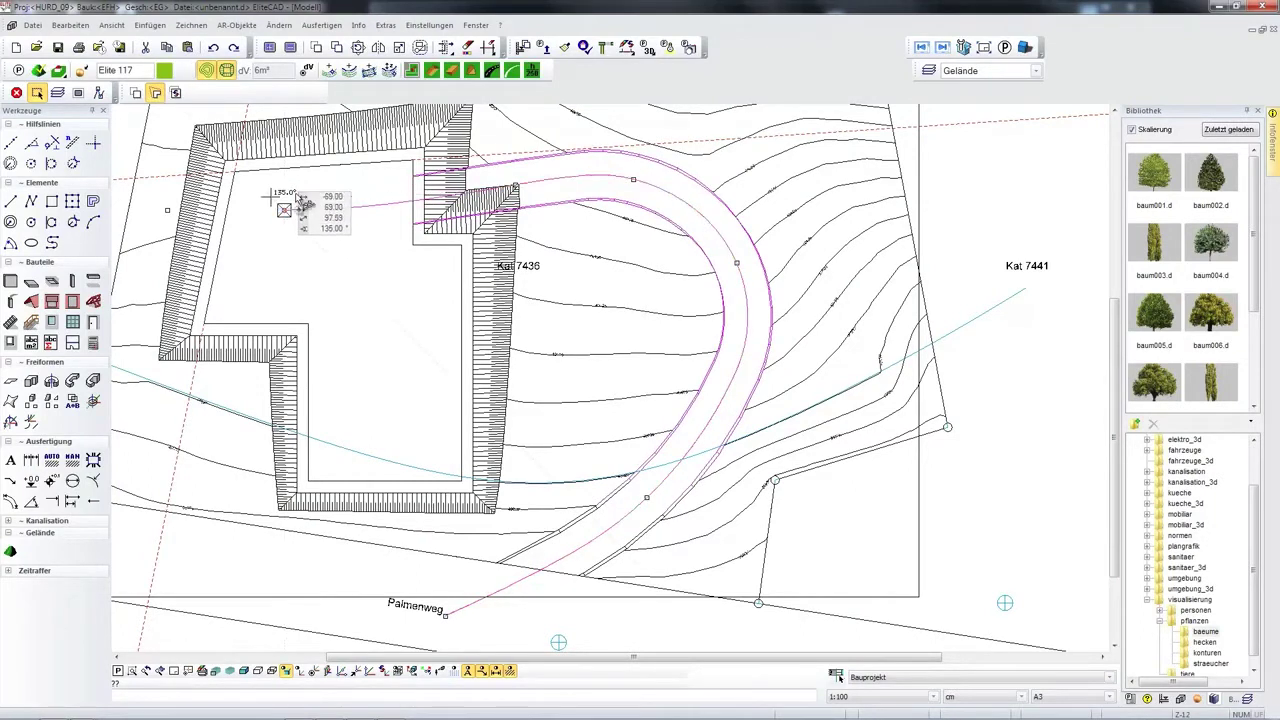
pyautogui.click(271, 197)
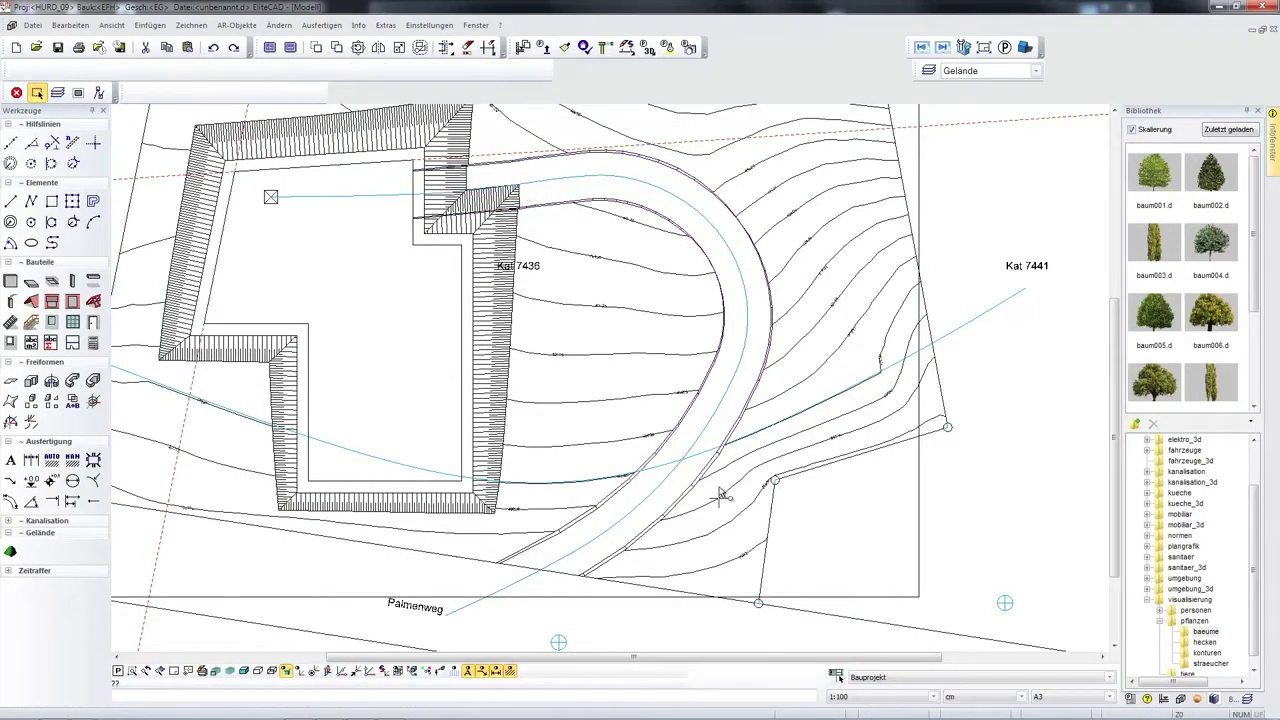
# - Extend the excavation polygon with a rectangle from its southeast corner toward Palmenweg, covering about half of the southern edge
pyautogui.moveTo(531, 479); pyautogui.dragTo(631, 449, button='middle')
pyautogui.click(511, 452)
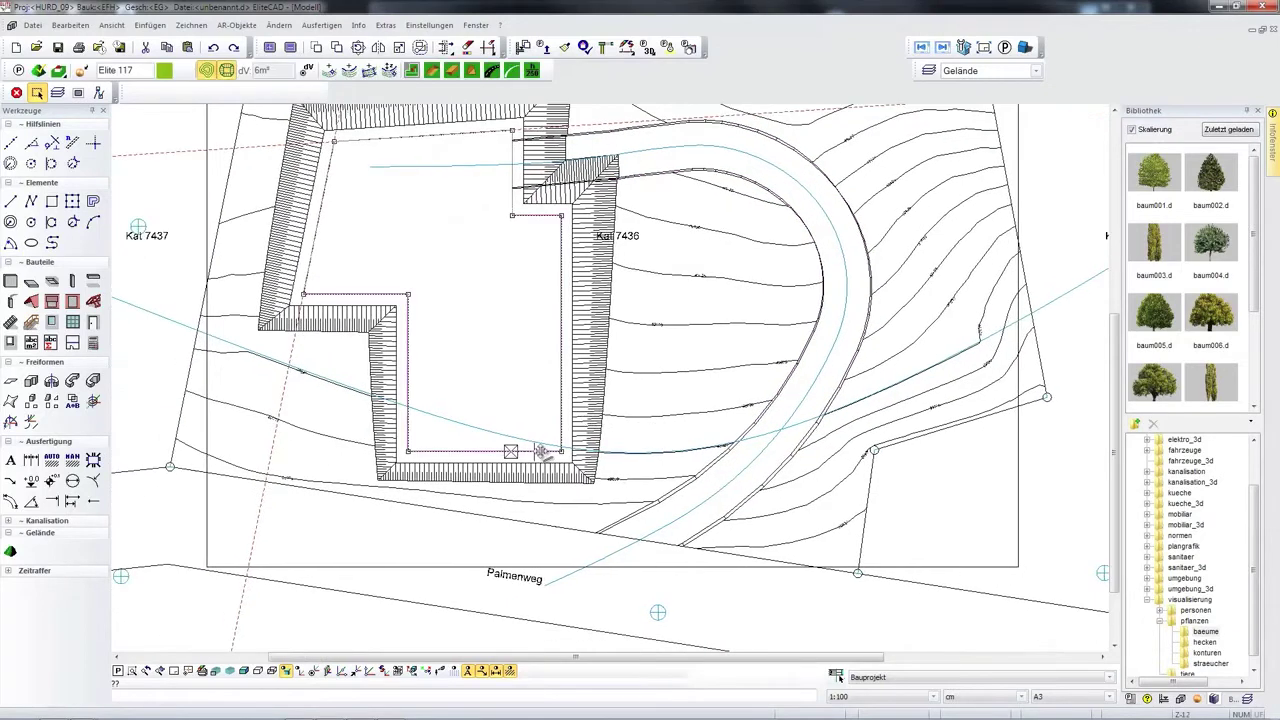
pyautogui.click(563, 405)
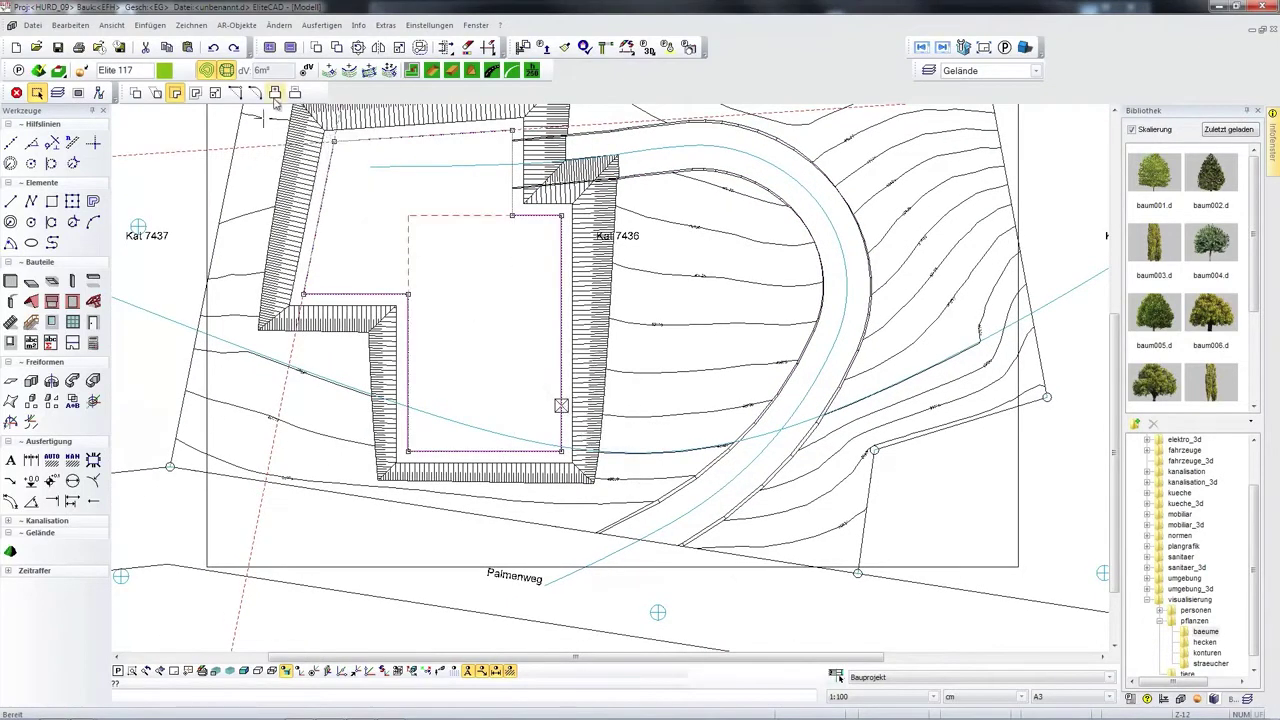
pyautogui.click(275, 93)
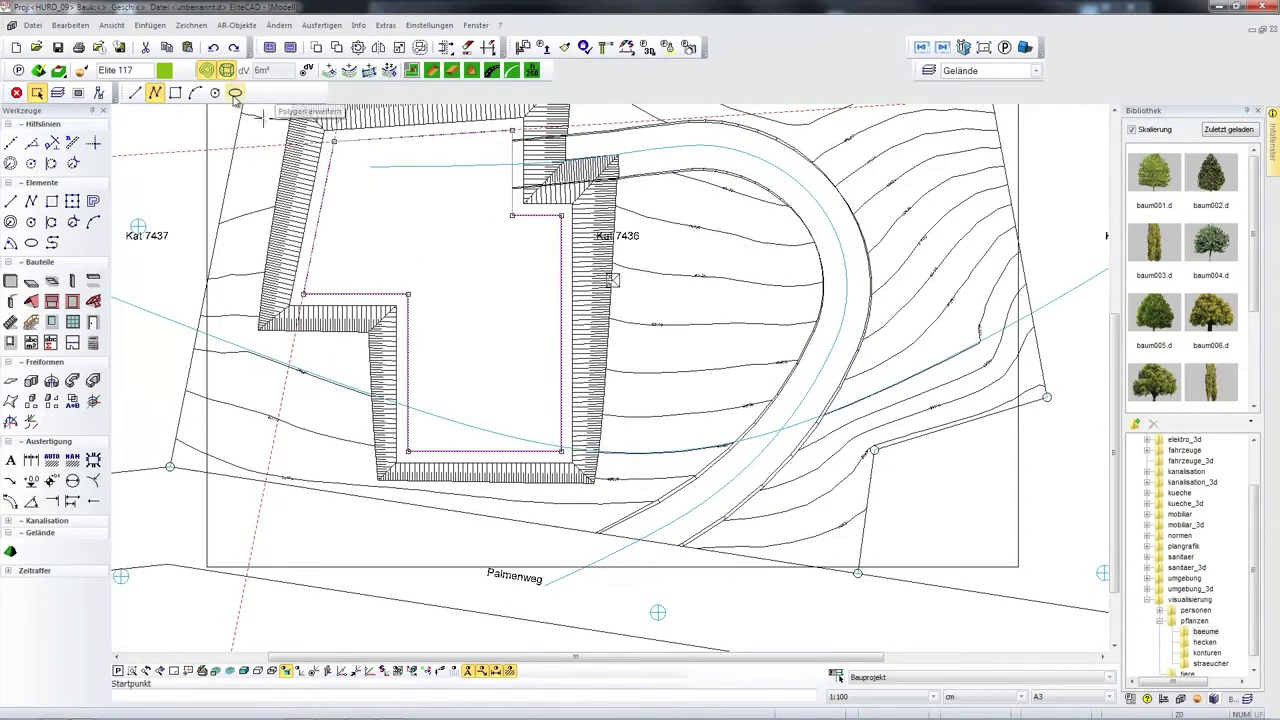
pyautogui.click(175, 93)
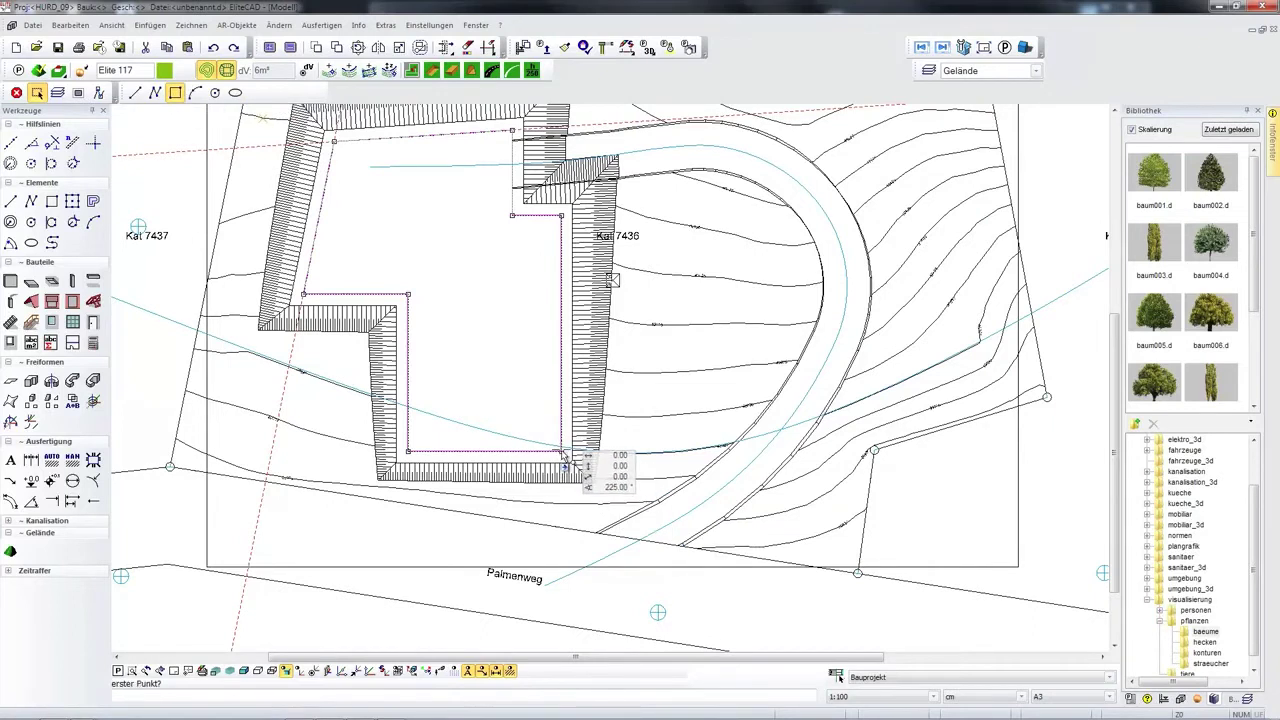
pyautogui.click(561, 451)
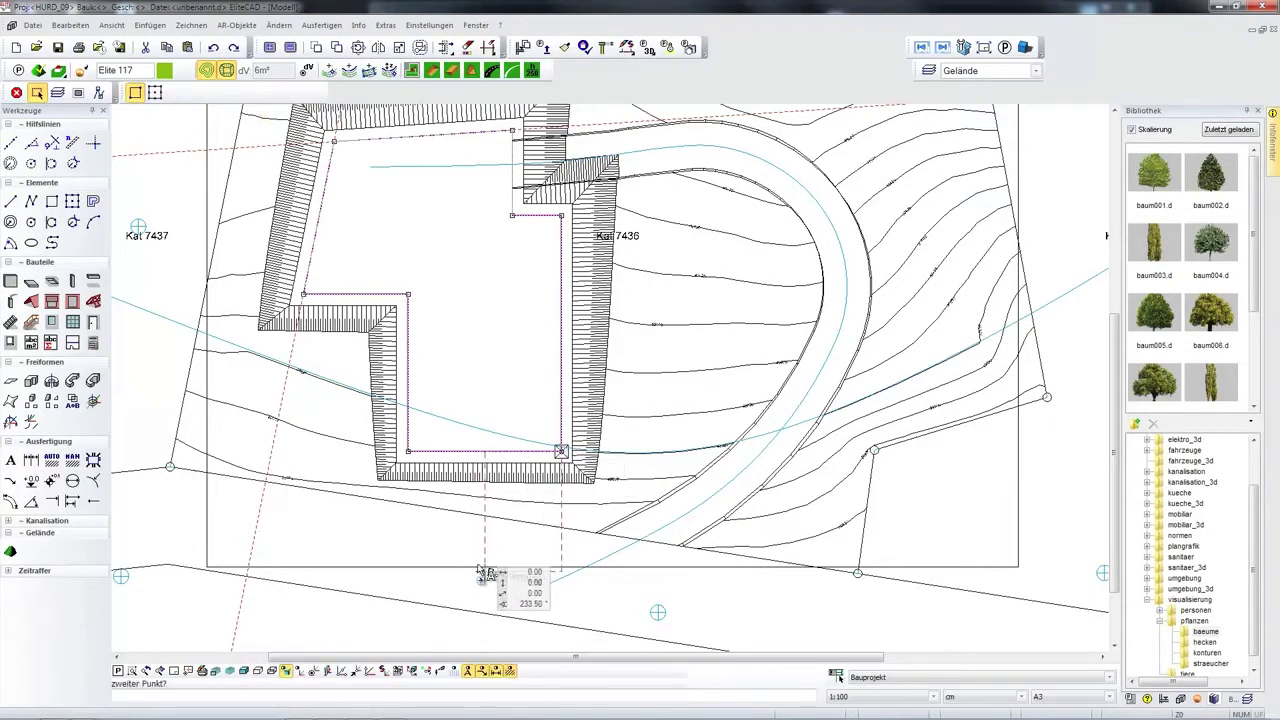
pyautogui.click(489, 537)
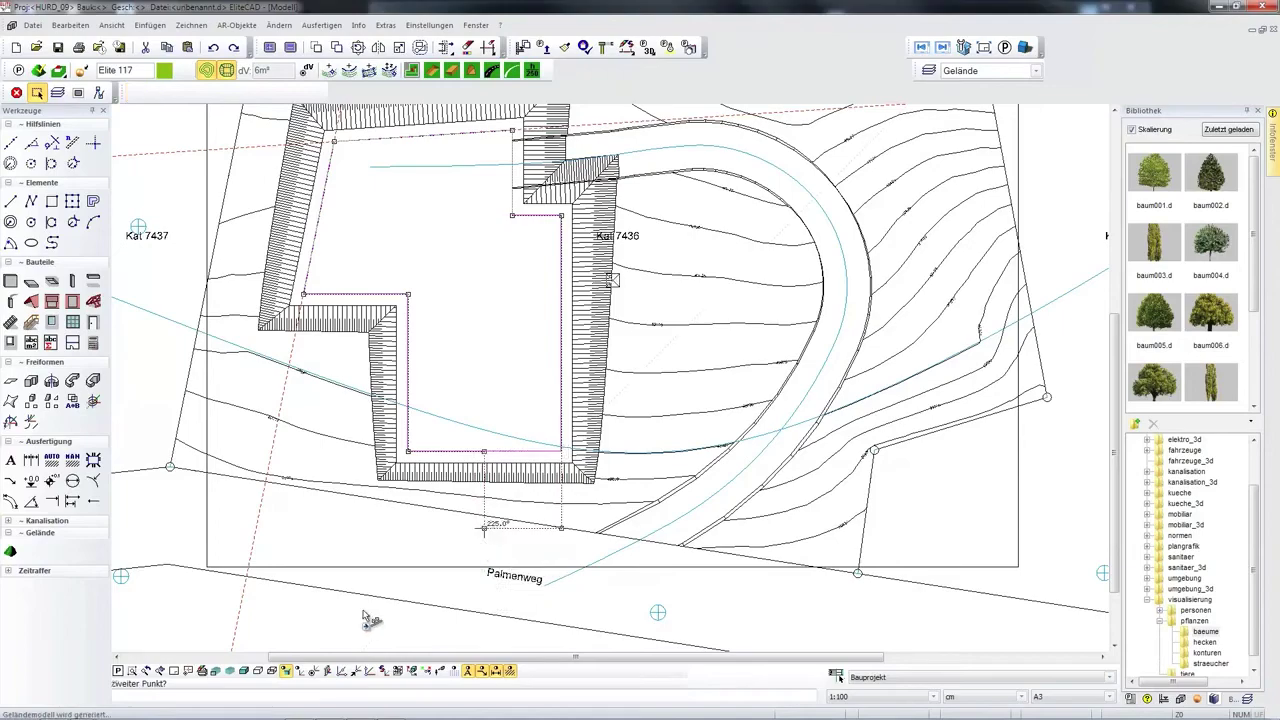
# - Inspect the extended excavation in 3D, switching the terrain display to the full sloped construction pit and back to the finished terrain
pyautogui.moveTo(775, 484)
pyautogui.mouseDown(button='middle')
pyautogui.moveTo(794, 474)
pyautogui.moveTo(808, 400)
pyautogui.mouseUp(button='middle')
pyautogui.press('F9')
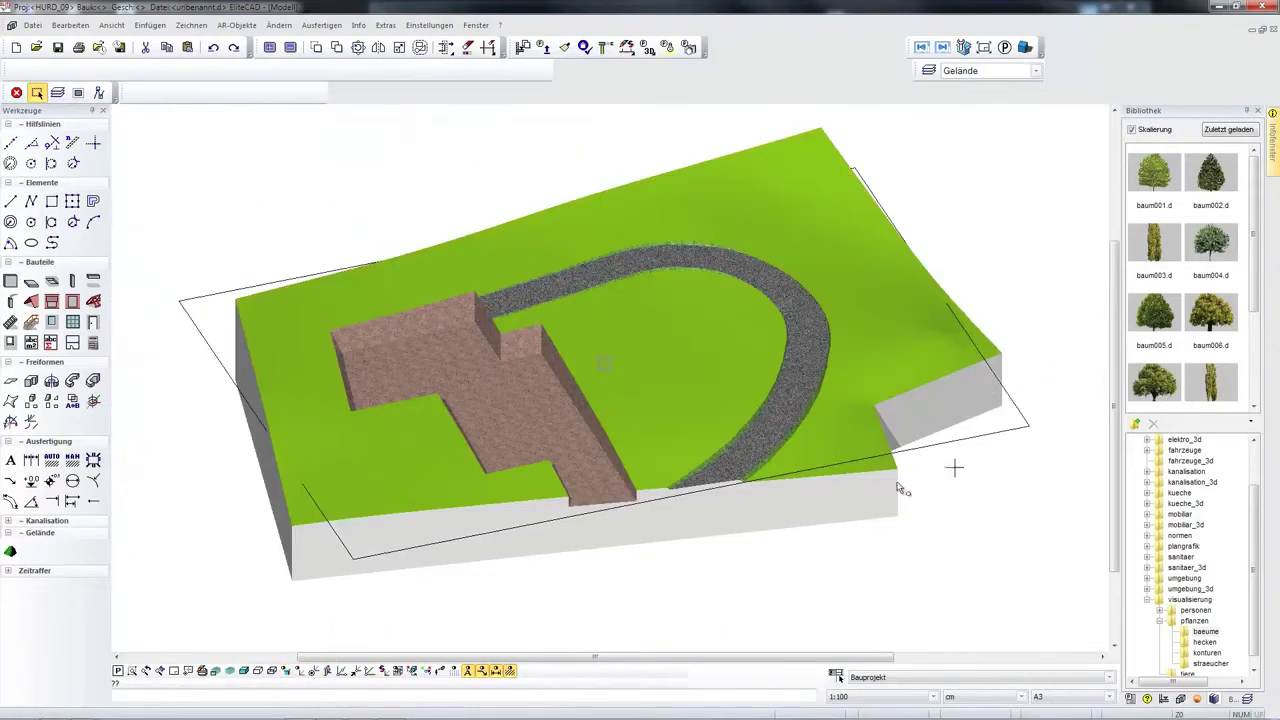
pyautogui.moveTo(877, 406)
pyautogui.mouseDown(button='middle')
pyautogui.moveTo(849, 417)
pyautogui.moveTo(789, 405)
pyautogui.moveTo(880, 413)
pyautogui.mouseUp(button='middle')
pyautogui.click(10, 552)
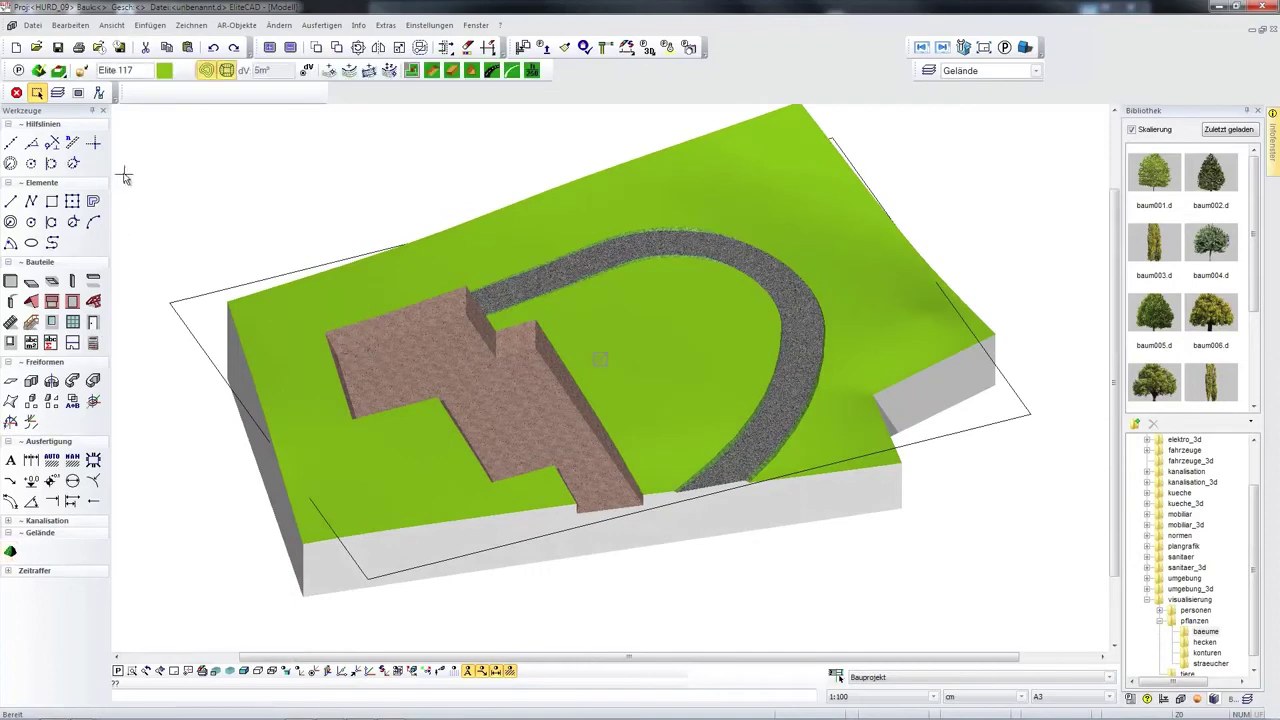
pyautogui.click(60, 74)
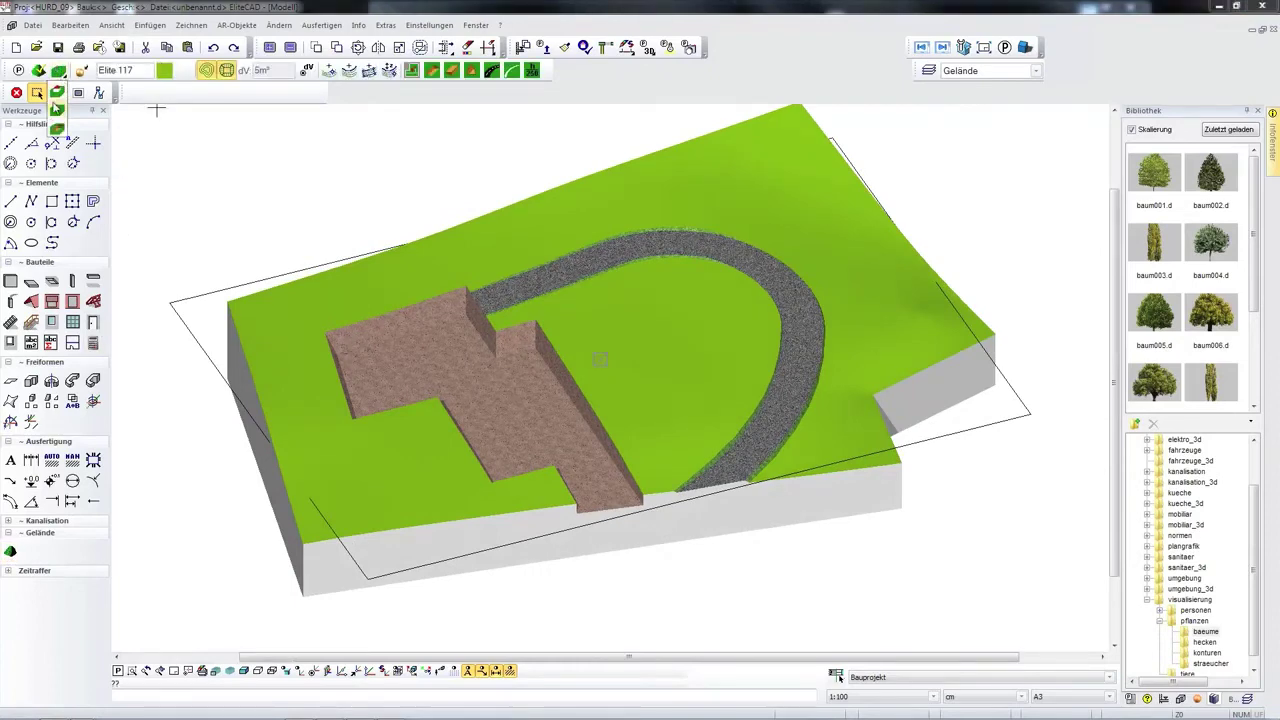
pyautogui.click(58, 130)
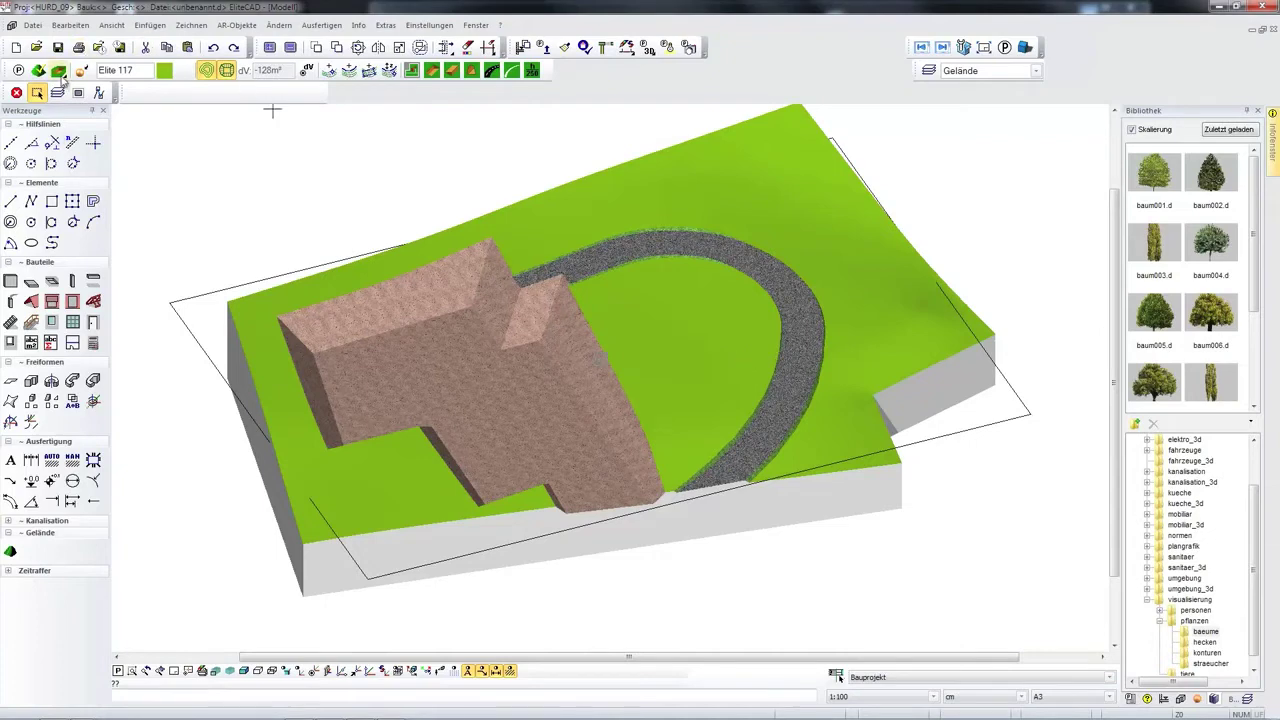
pyautogui.click(58, 93)
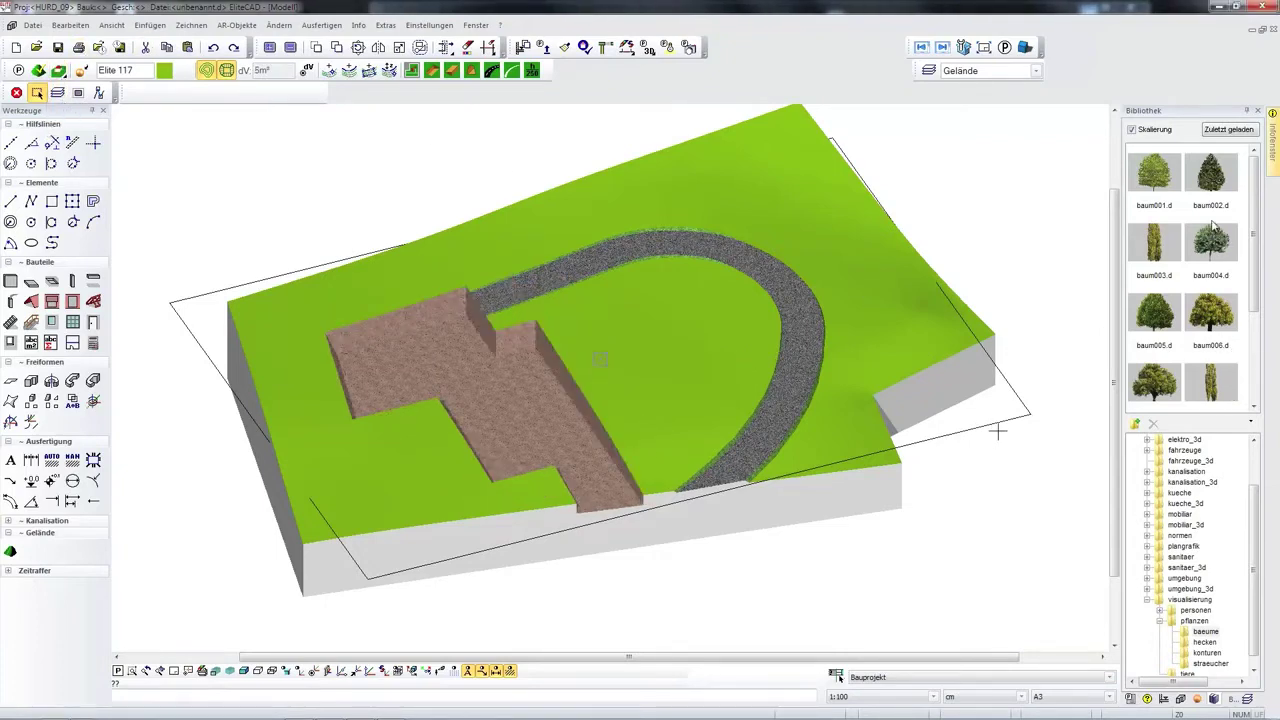
# - Place three baum003.d trees on the terrain: at the rear corner, beside the outer road bend and behind the excavation
pyautogui.click(1155, 243)
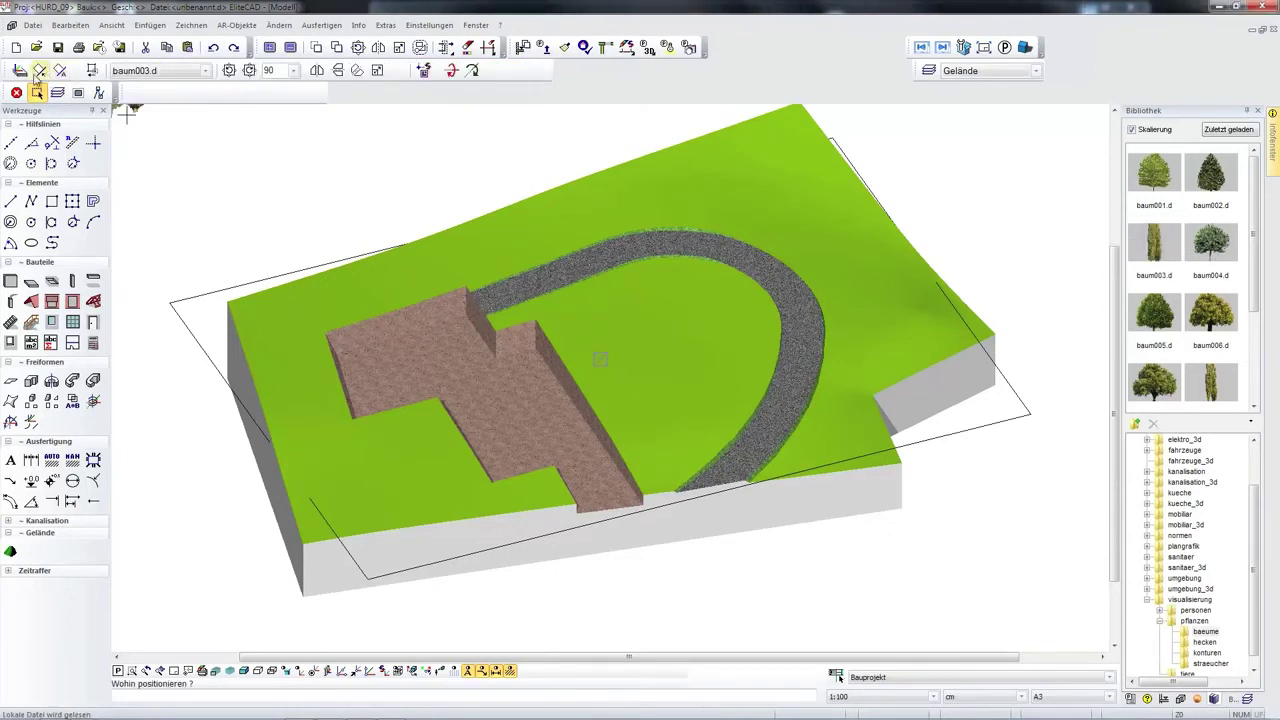
pyautogui.click(763, 160)
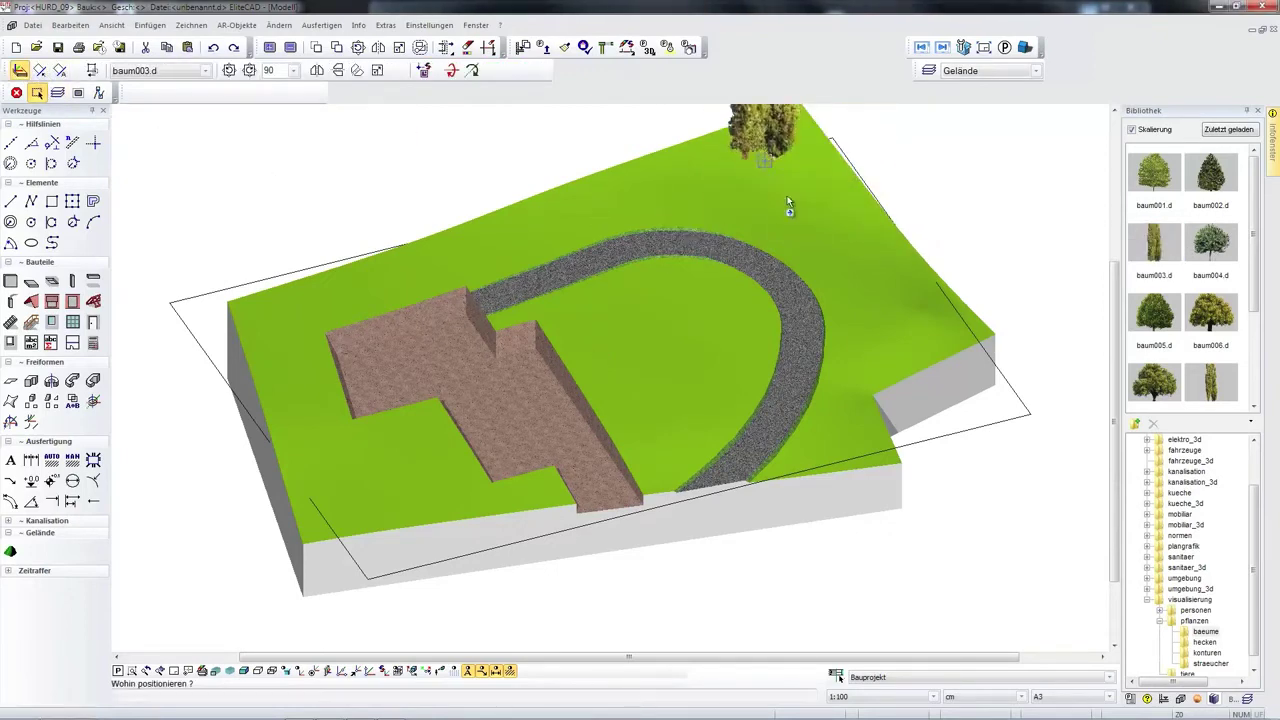
pyautogui.click(908, 315)
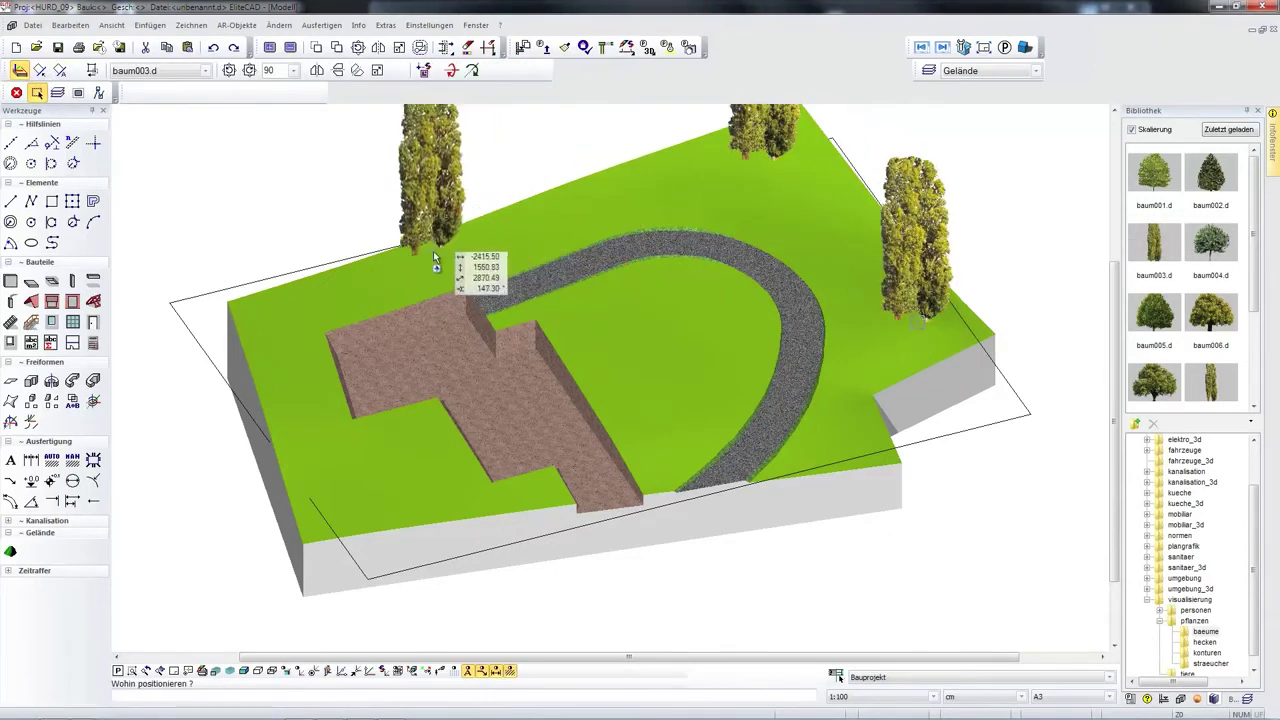
pyautogui.click(301, 308)
pyautogui.press('Escape')
# - In plan view, draw a freehand rectangle about 690 by 770 cm on the slope between the excavation and the road bend
pyautogui.moveTo(721, 295)
pyautogui.mouseDown(button='middle')
pyautogui.moveTo(729, 256)
pyautogui.moveTo(651, 266)
pyautogui.moveTo(728, 290)
pyautogui.mouseUp(button='middle')
pyautogui.scroll(6, 664, 240)
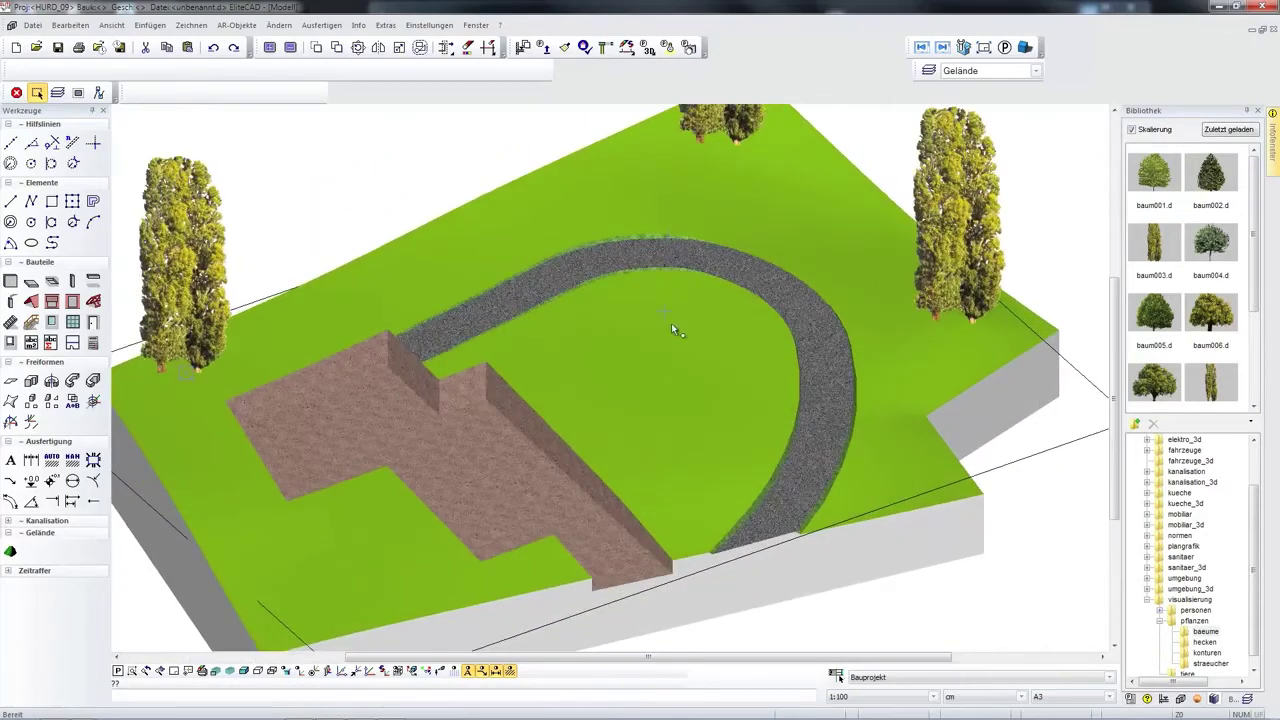
pyautogui.moveTo(711, 333); pyautogui.dragTo(768, 279, button='middle')
pyautogui.scroll(-3, 766, 286)
pyautogui.scroll(2, 760, 286)
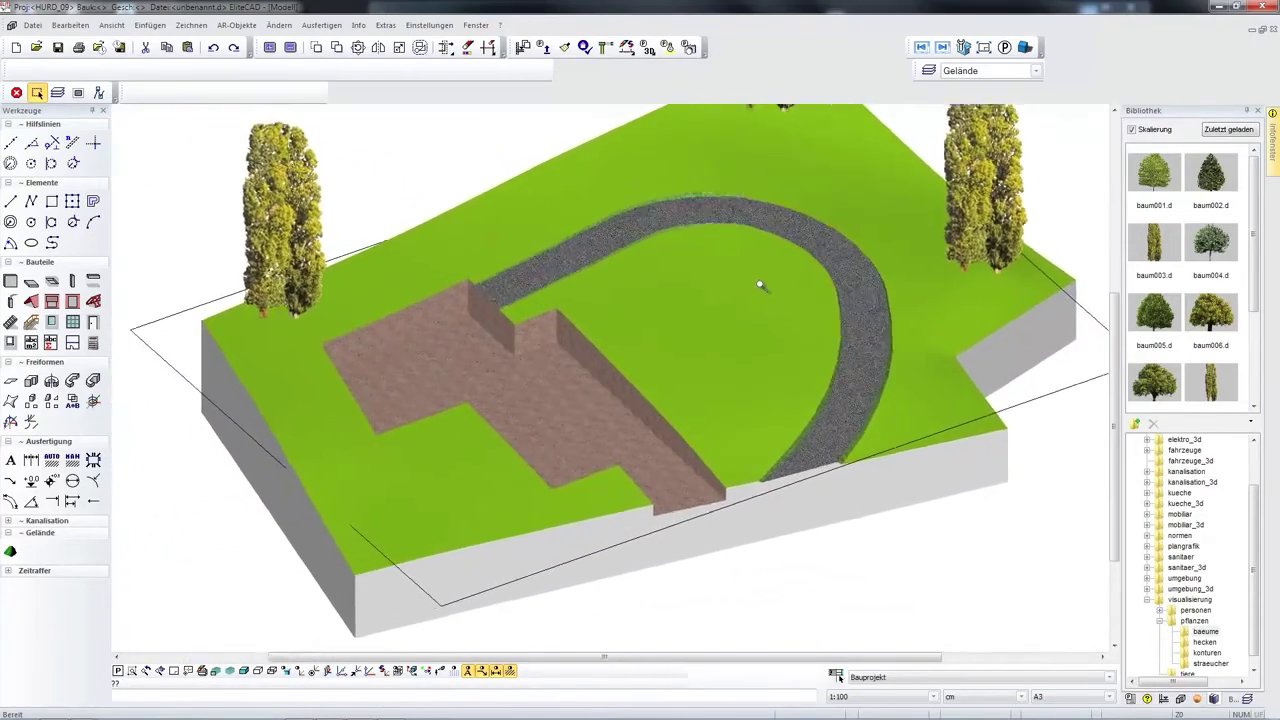
pyautogui.press('F5')
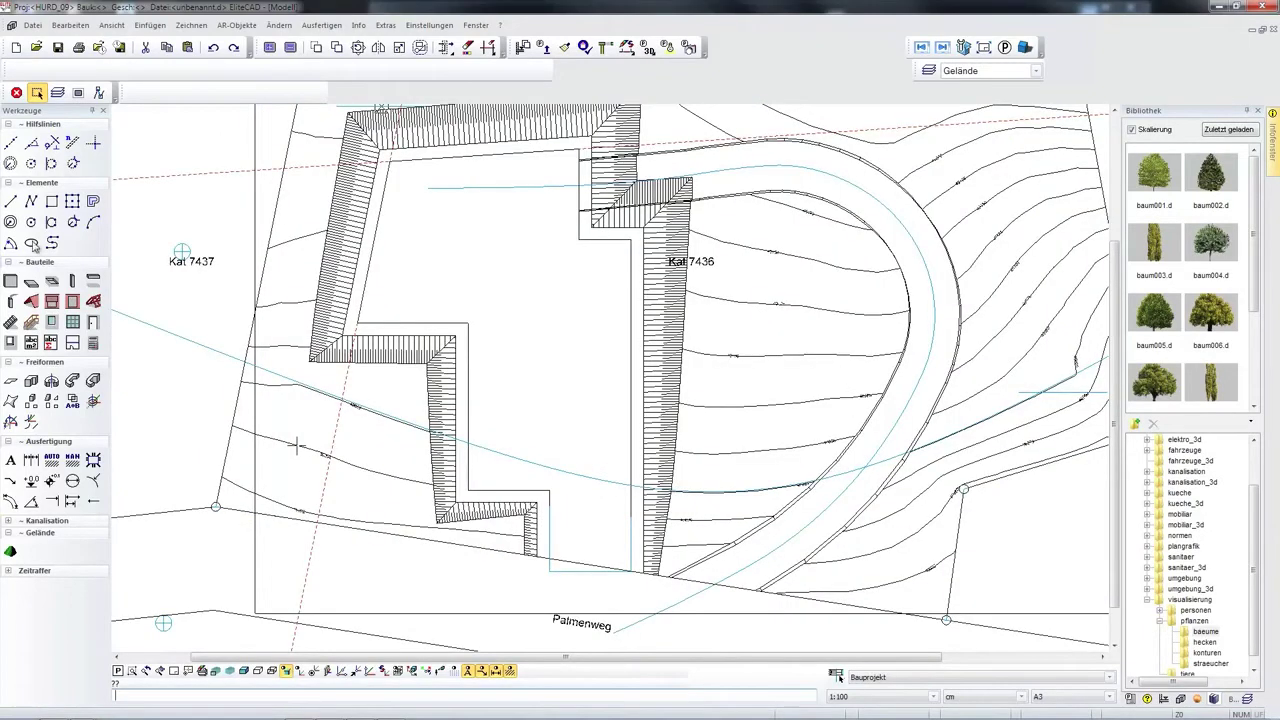
pyautogui.click(53, 205)
pyautogui.rightClick(156, 200)
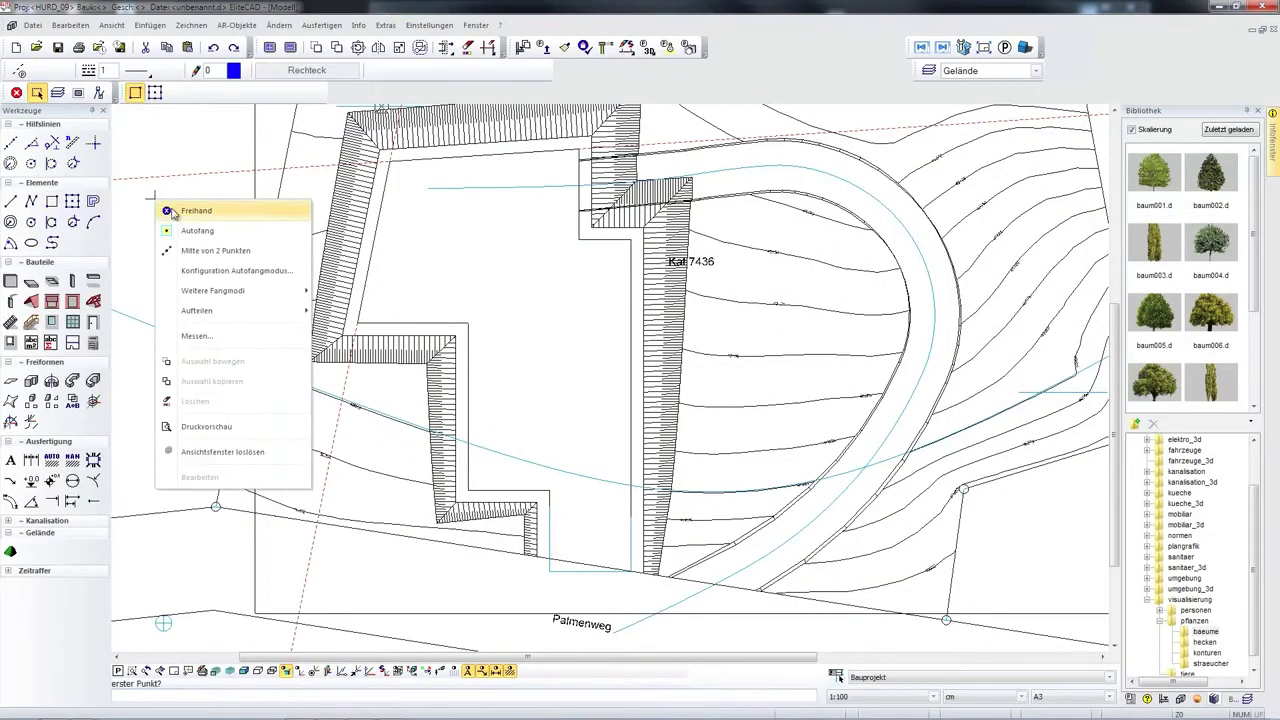
pyautogui.click(174, 212)
pyautogui.click(708, 261)
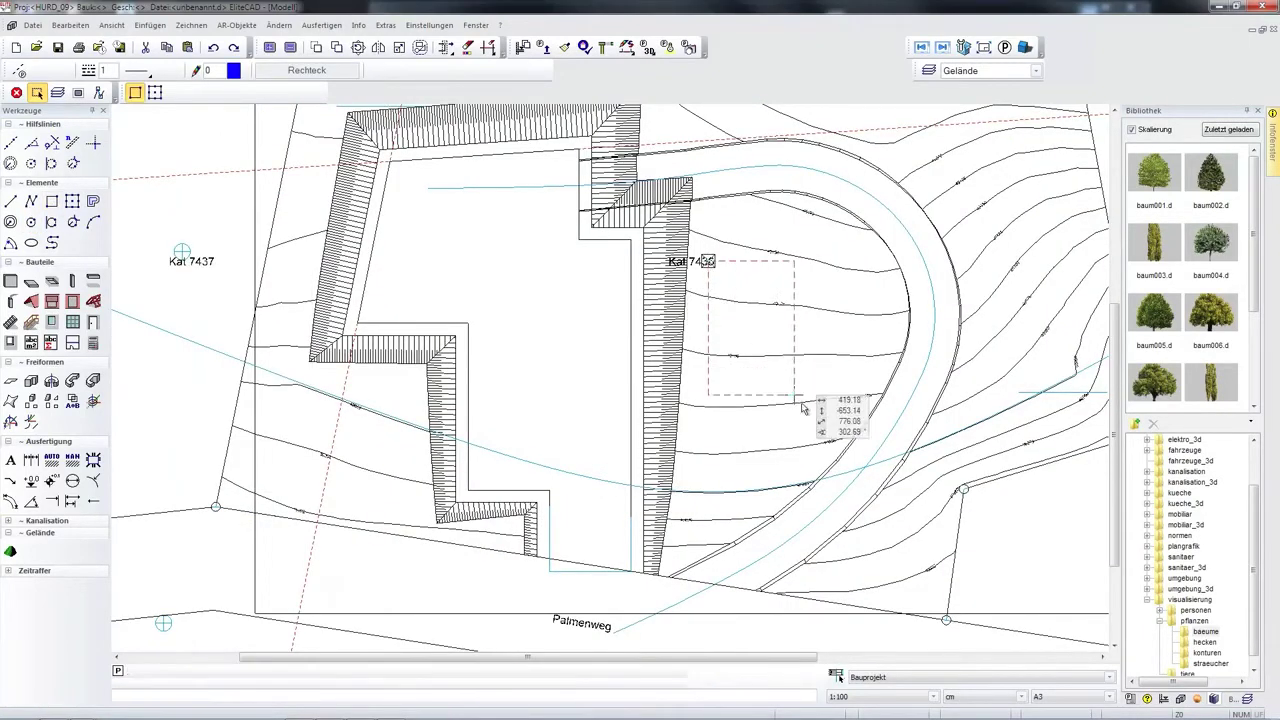
pyautogui.click(851, 421)
# - Create a level terrain surface at height 40100 through the rectangle's corners, with ground colour 12 and automatic minimum width
pyautogui.scroll(4, 749, 371)
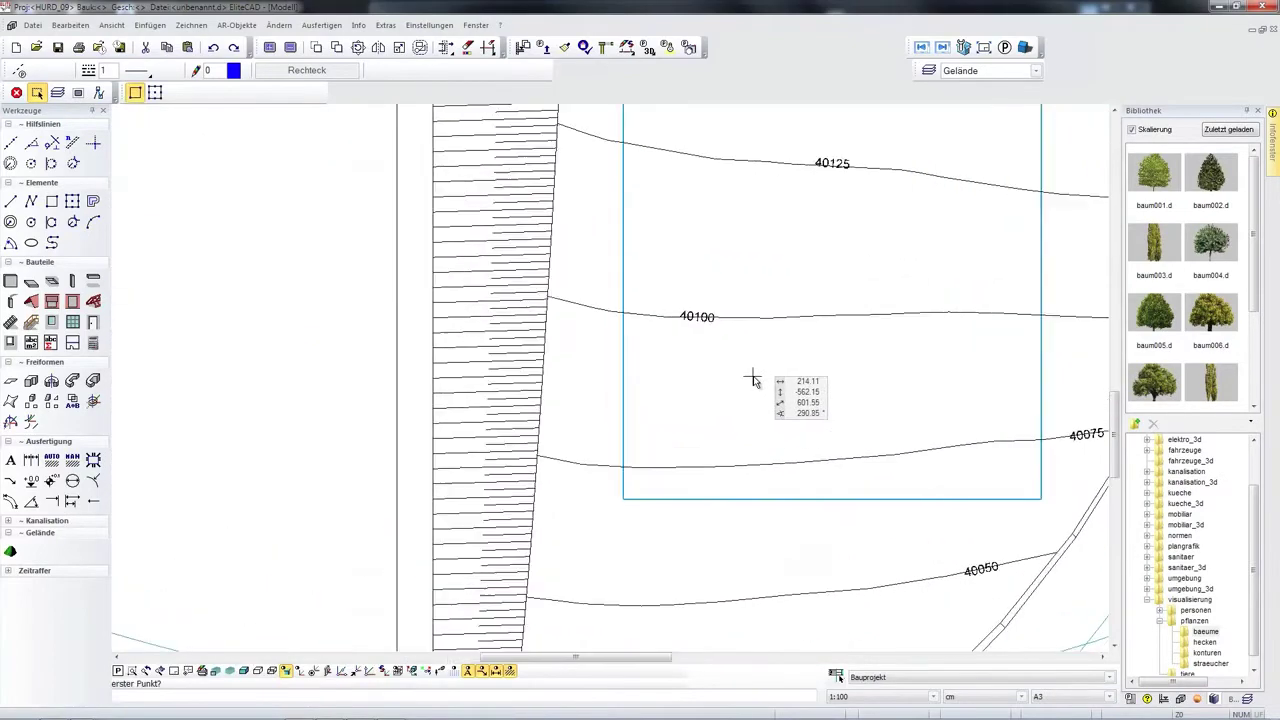
pyautogui.scroll(-4, 749, 368)
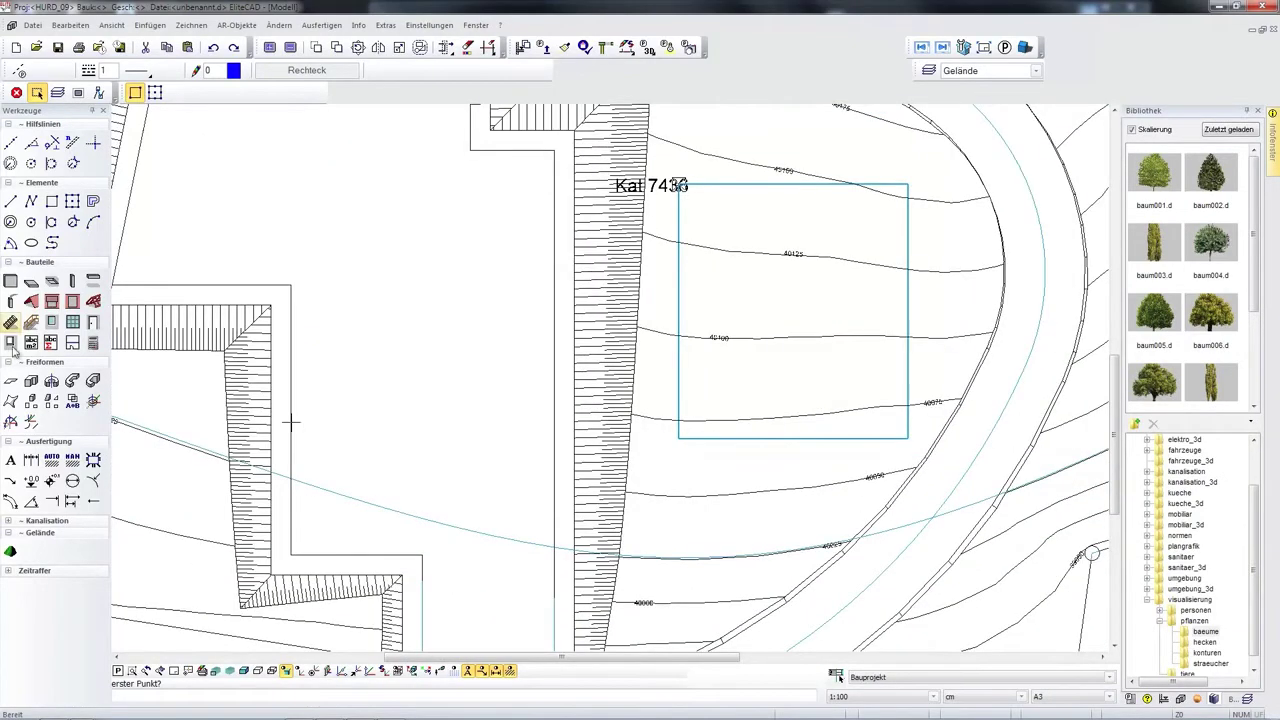
pyautogui.click(10, 553)
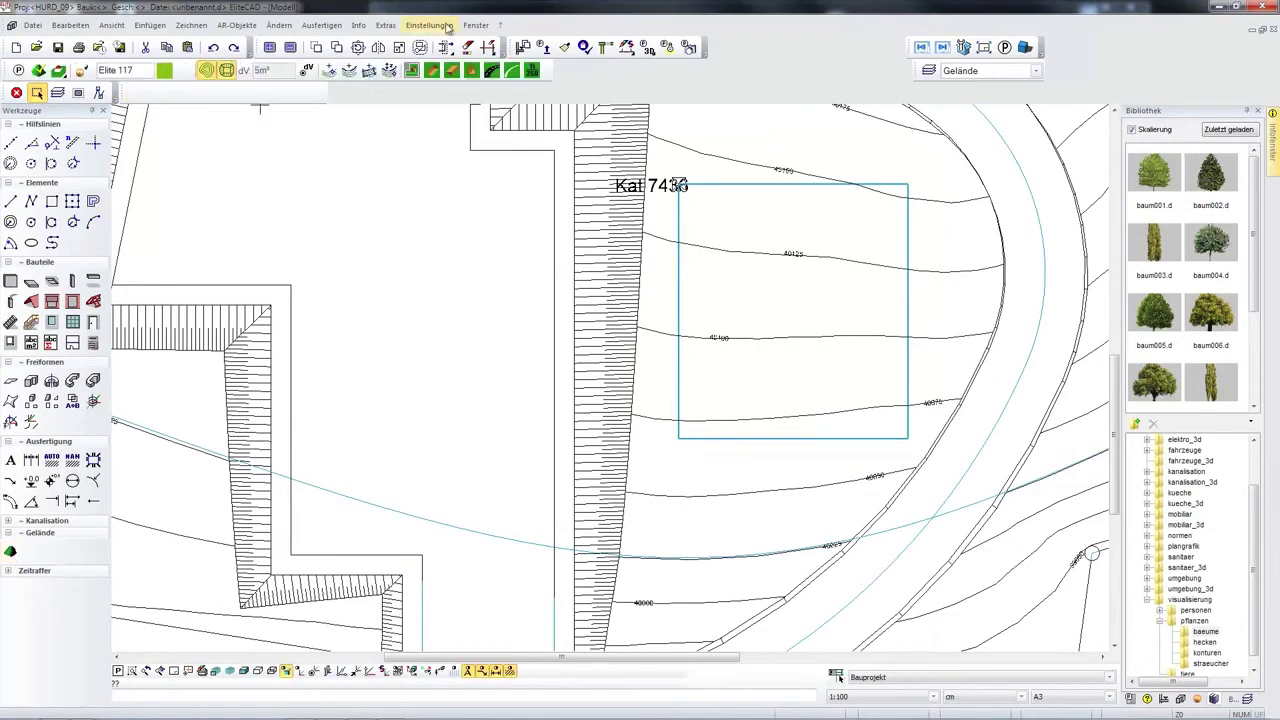
pyautogui.click(330, 72)
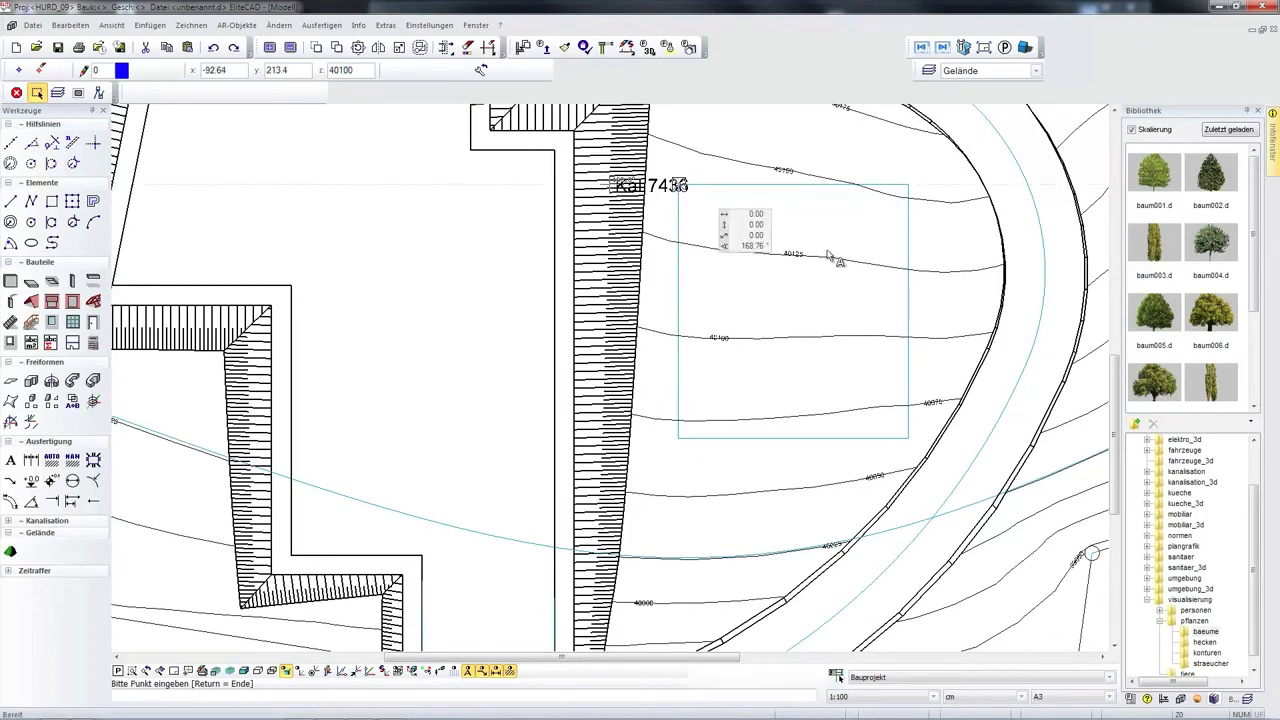
pyautogui.click(908, 184)
pyautogui.click(908, 437)
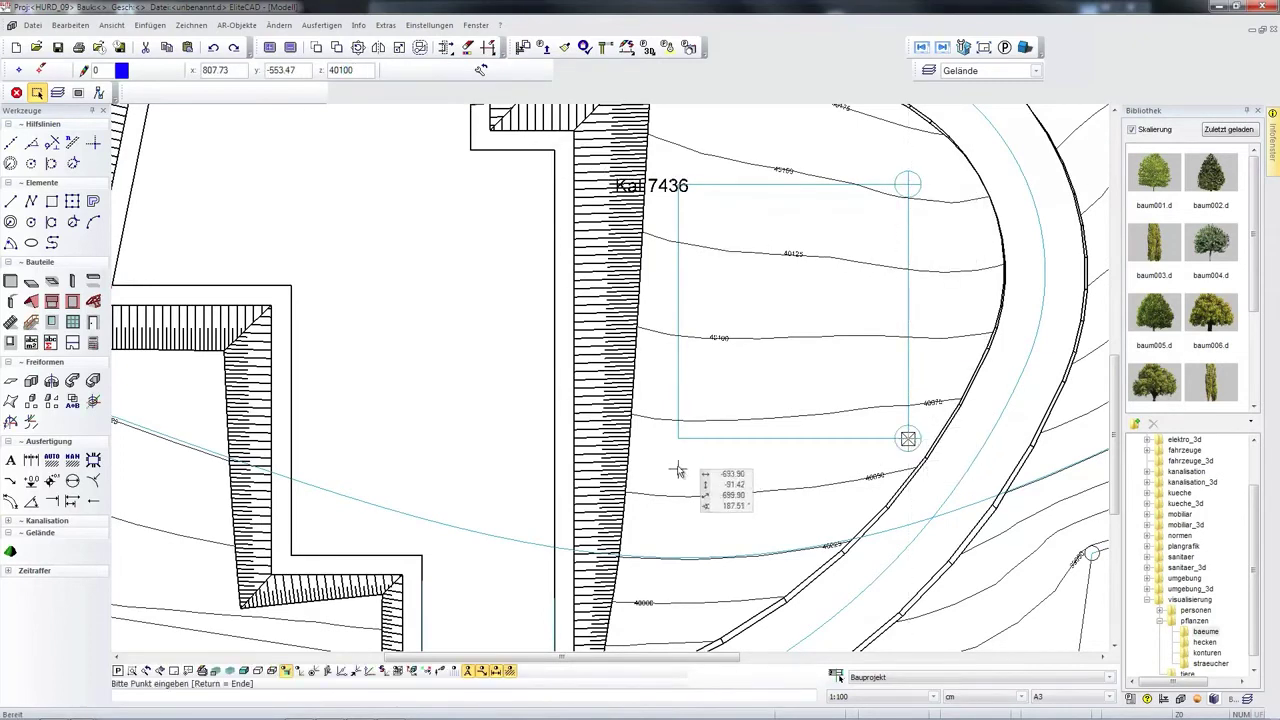
pyautogui.click(677, 437)
pyautogui.press('Return')
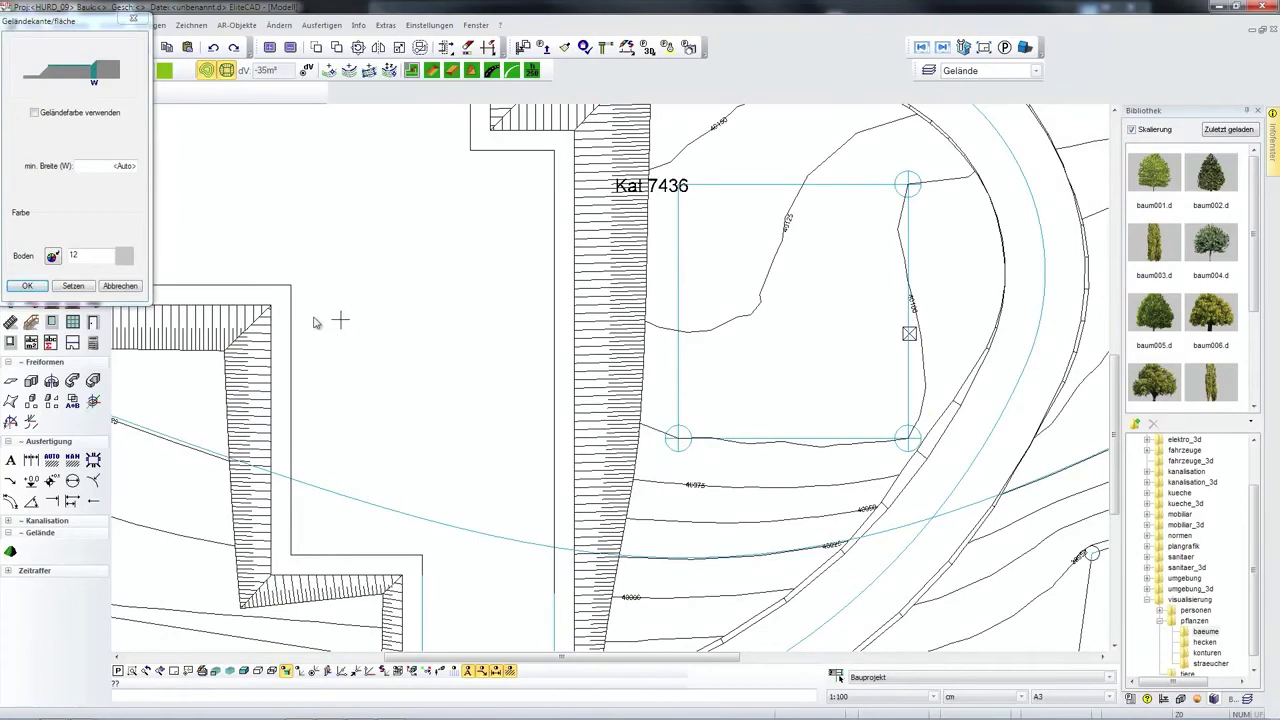
pyautogui.click(74, 287)
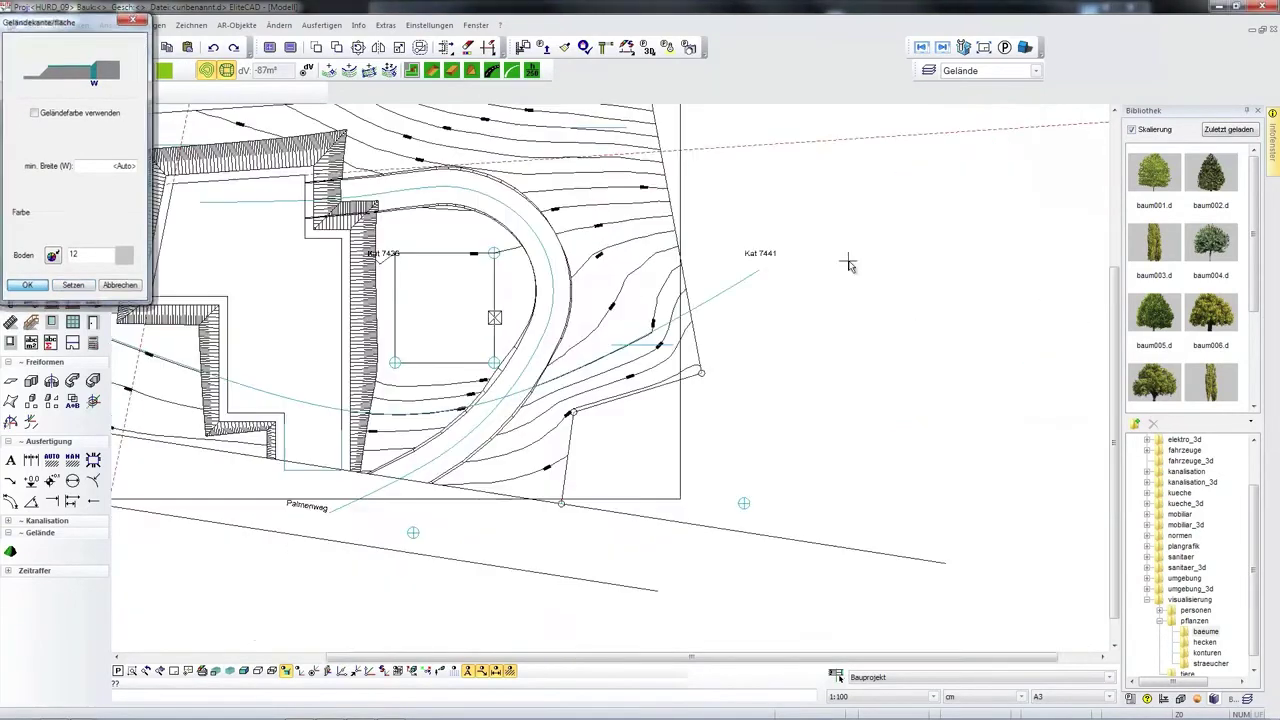
pyautogui.press('Escape')
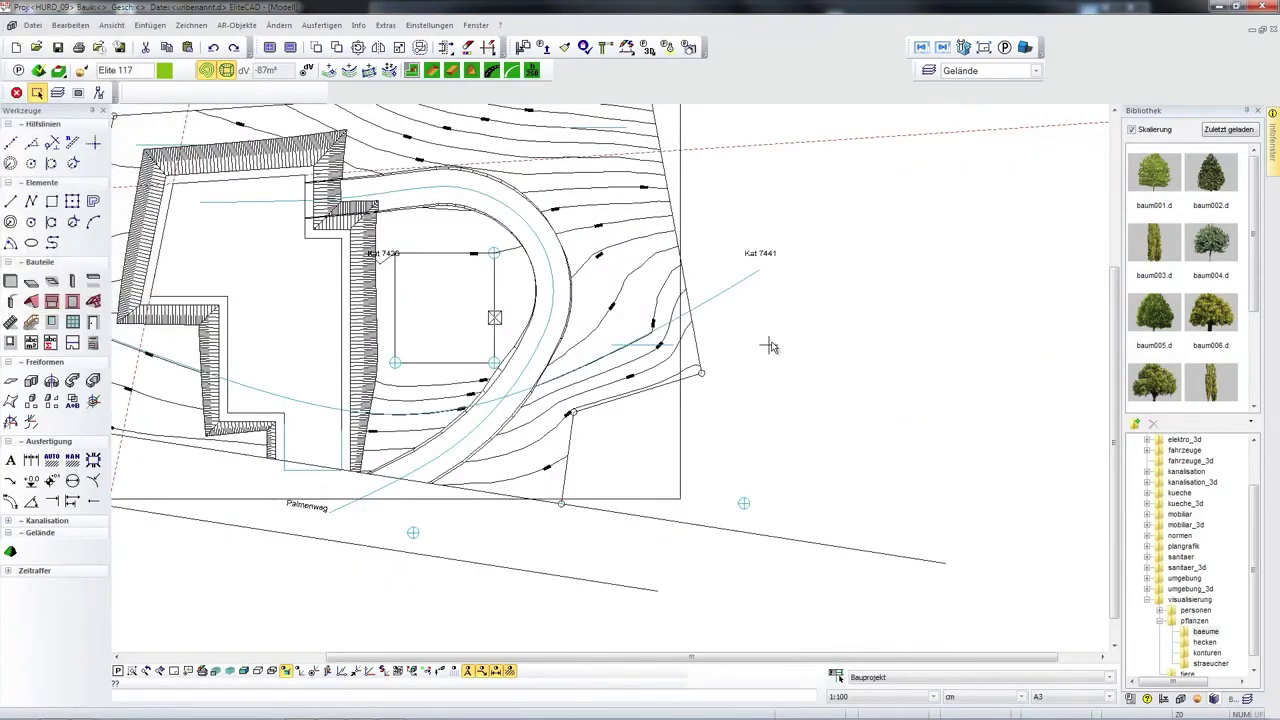
# - Examine the level surface, the road bend and the extended excavation in the 3D view
pyautogui.moveTo(769, 346)
pyautogui.mouseDown(button='middle')
pyautogui.moveTo(810, 277)
pyautogui.moveTo(806, 260)
pyautogui.mouseUp(button='middle')
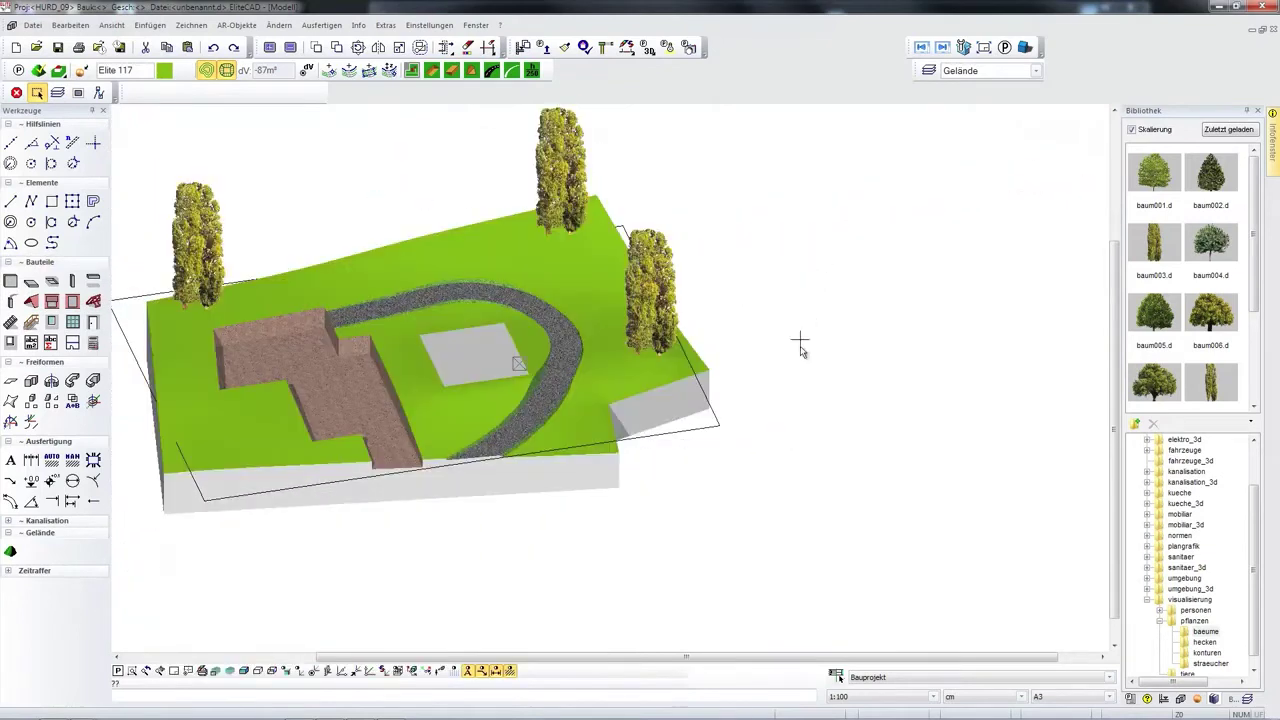
pyautogui.moveTo(737, 371); pyautogui.dragTo(840, 320, button='middle')
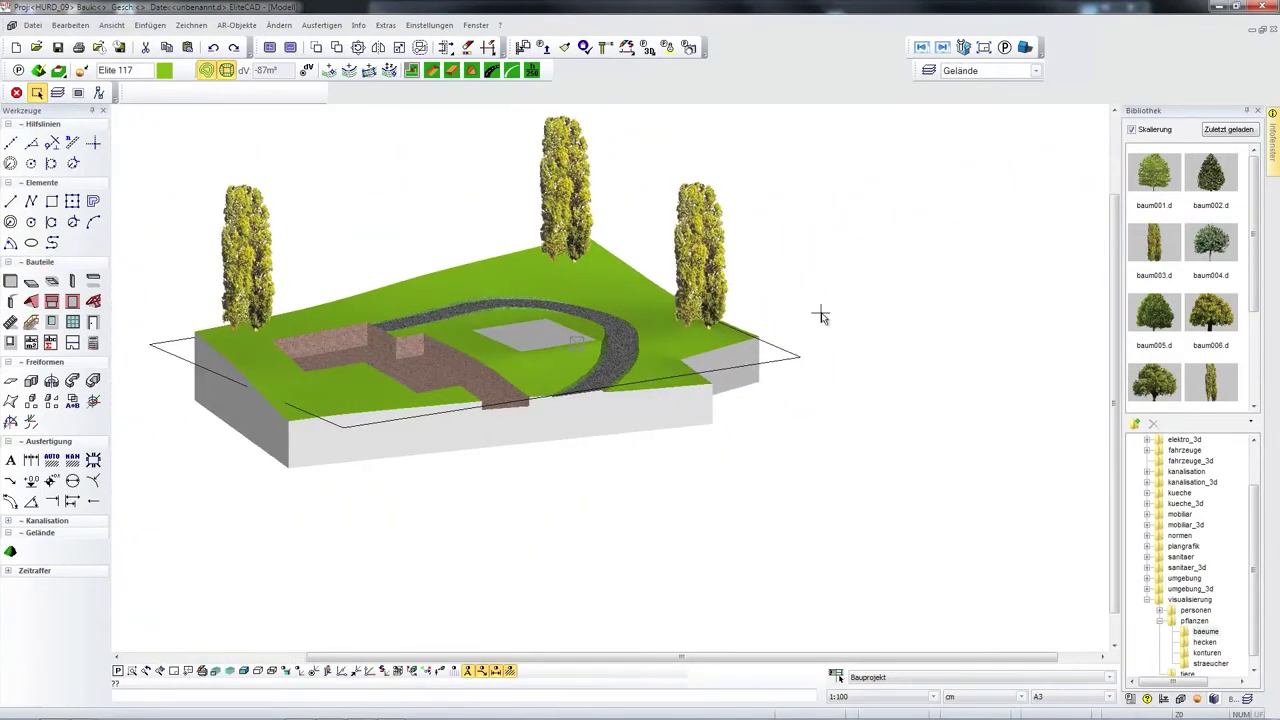
pyautogui.scroll(5, 835, 340)
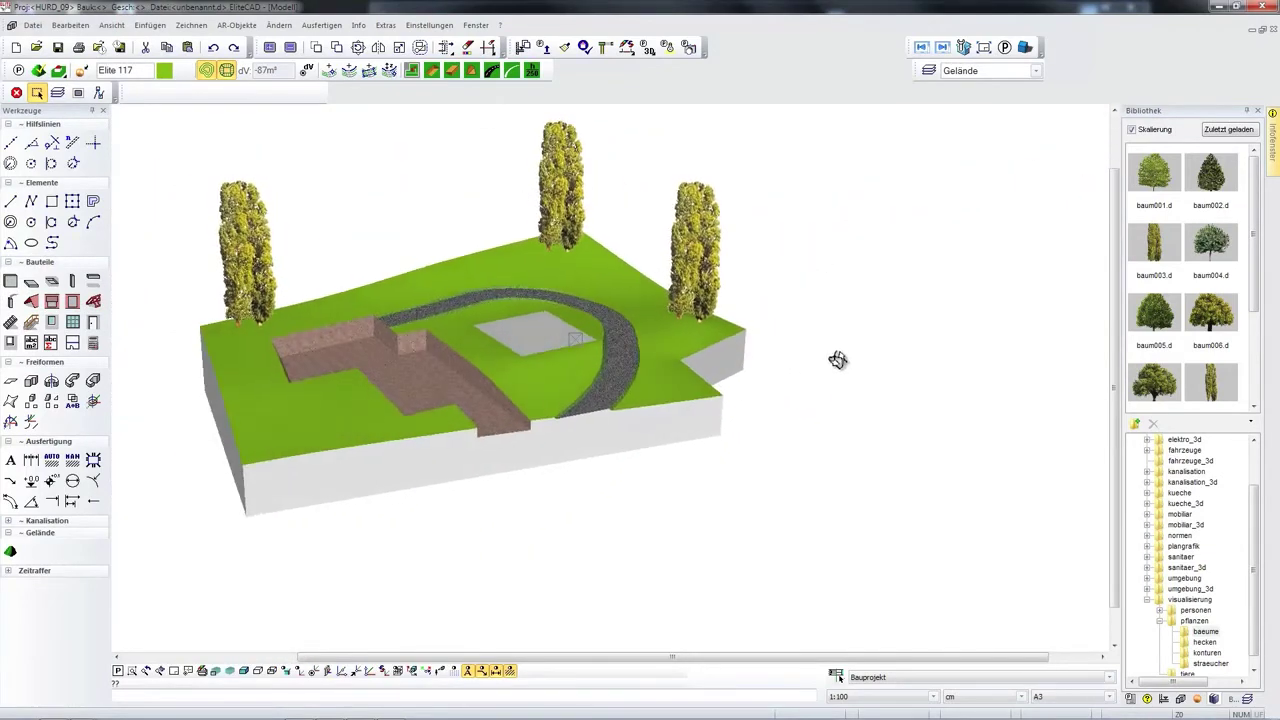
pyautogui.scroll(4, 840, 326)
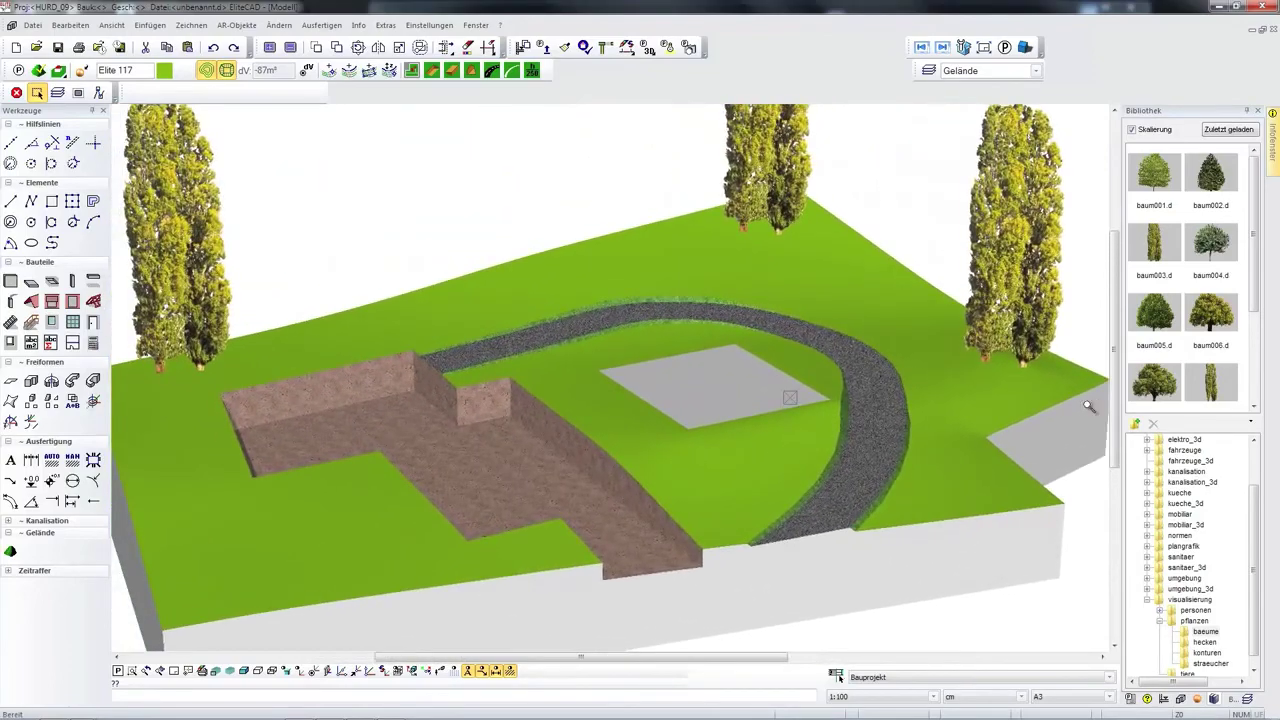
pyautogui.scroll(2, 1094, 408)
pyautogui.scroll(2, 1093, 385)
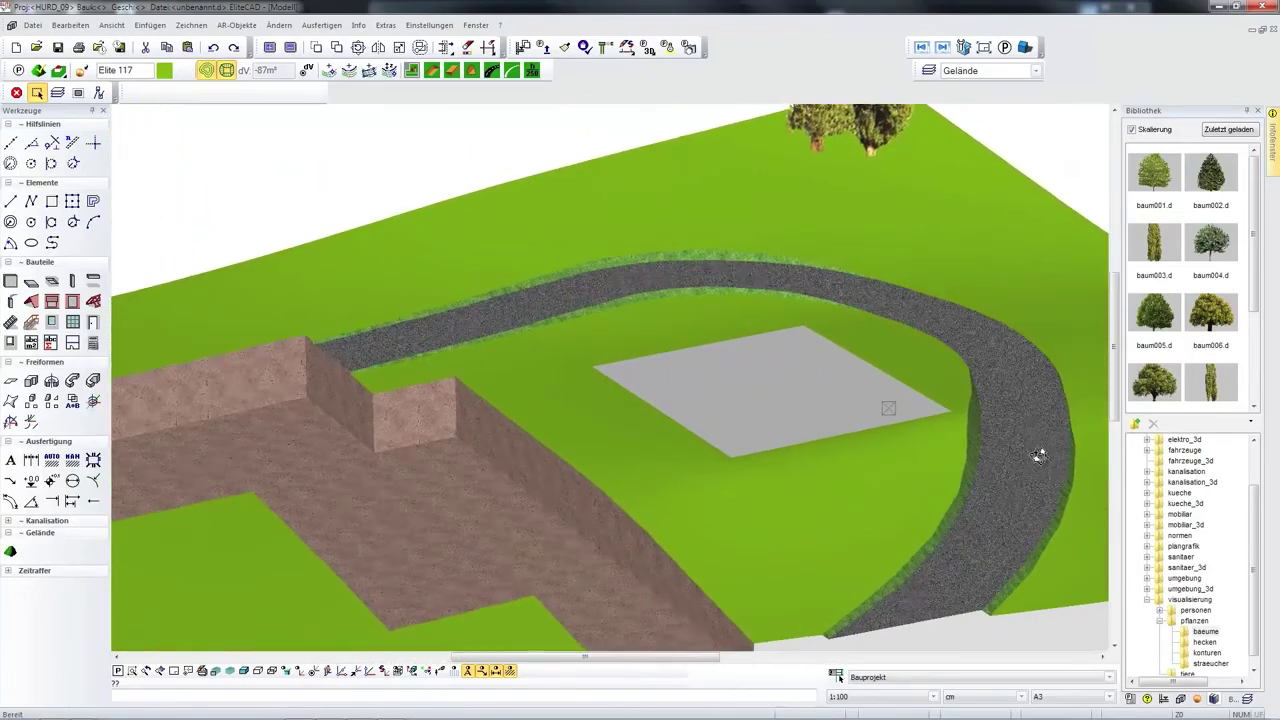